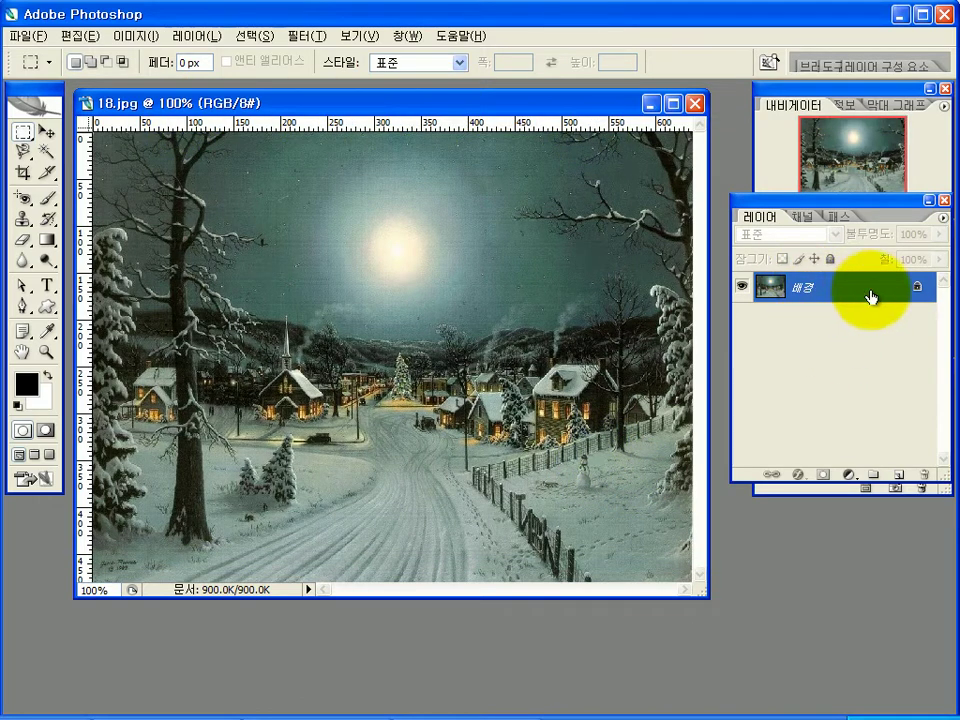
Step: Duplicate the background layer and apply the Ripple filter to the copy with an amount of 100% and small size
drag(879, 293, 900, 481)
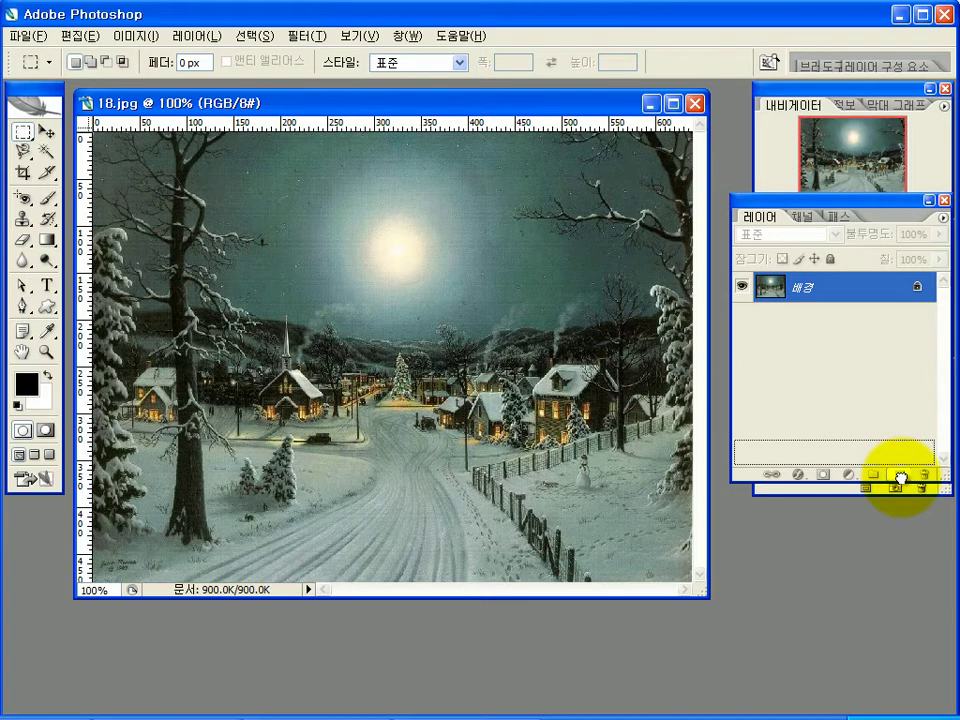
drag(900, 478, 900, 480)
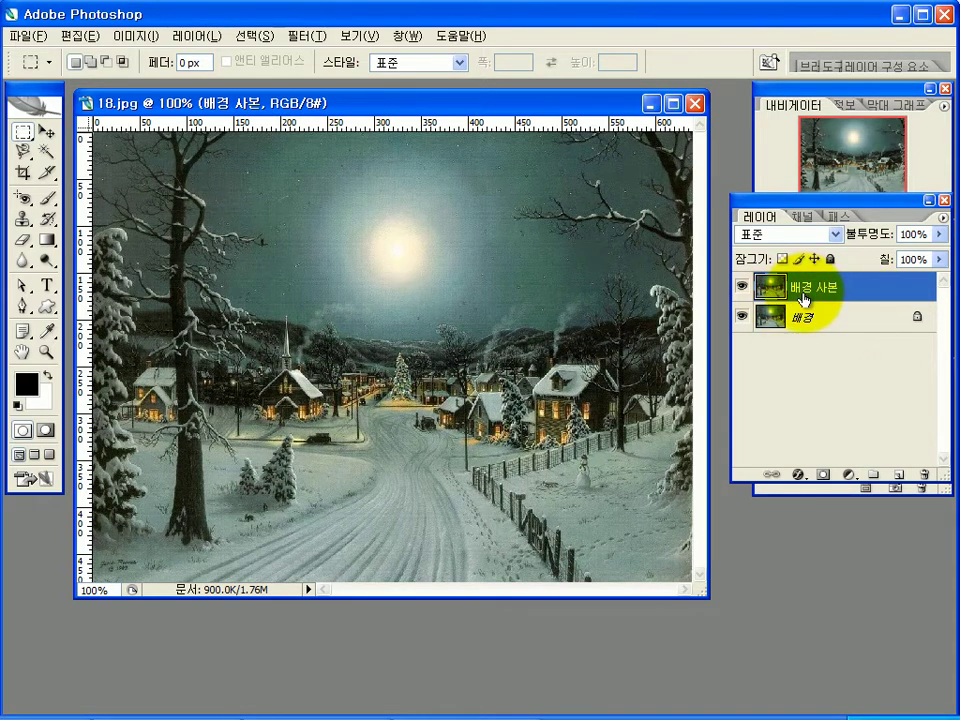
click(302, 37)
mouse_move(311, 307)
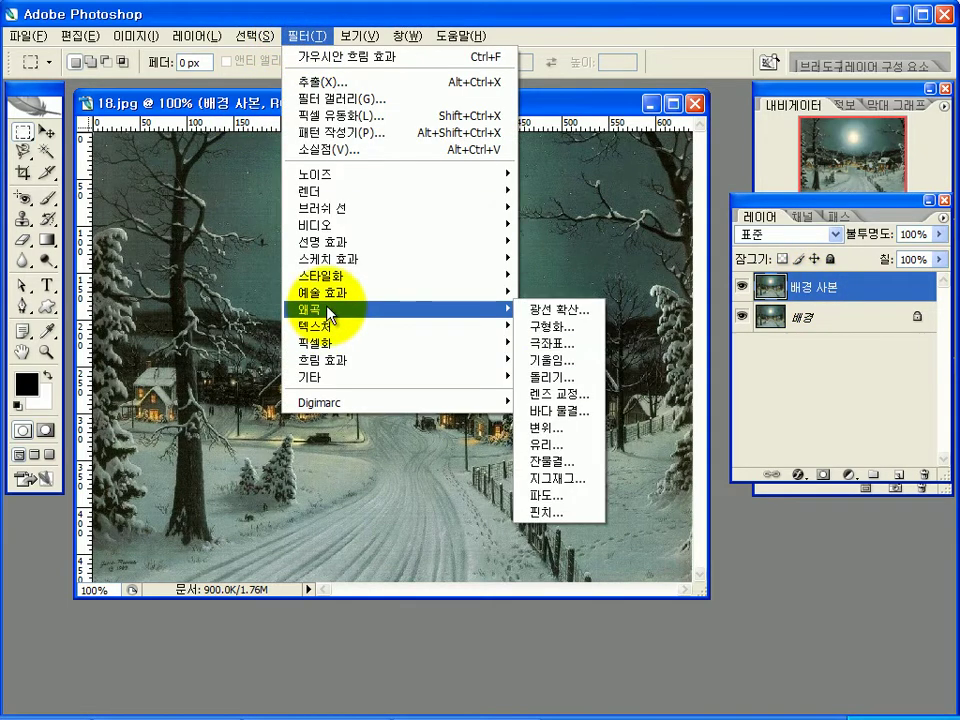
click(555, 463)
drag(118, 15, 383, 195)
click(270, 466)
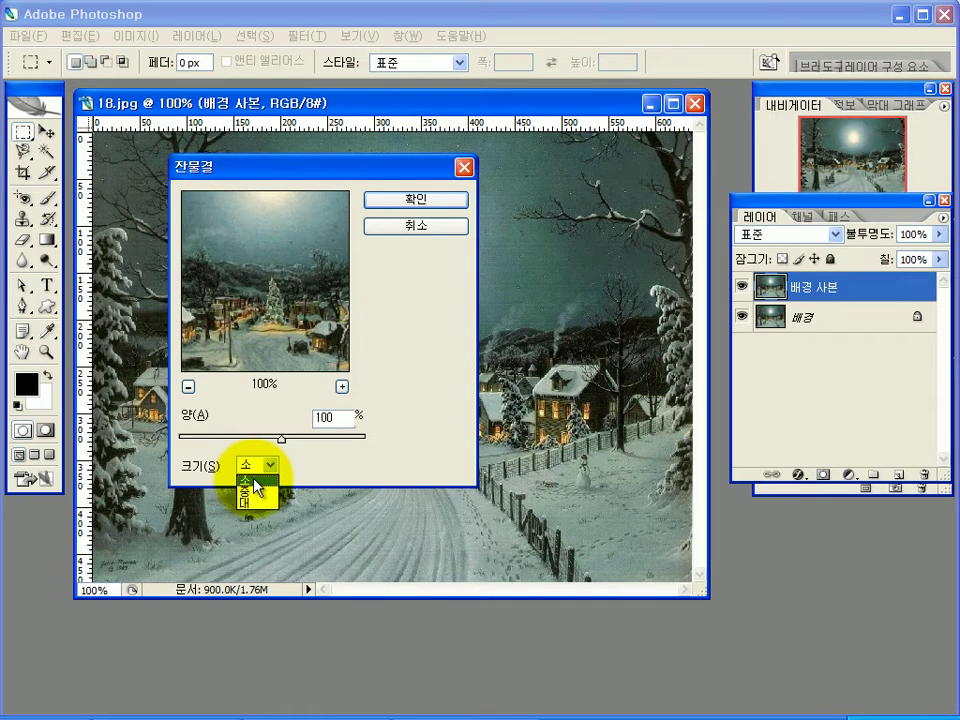
click(253, 481)
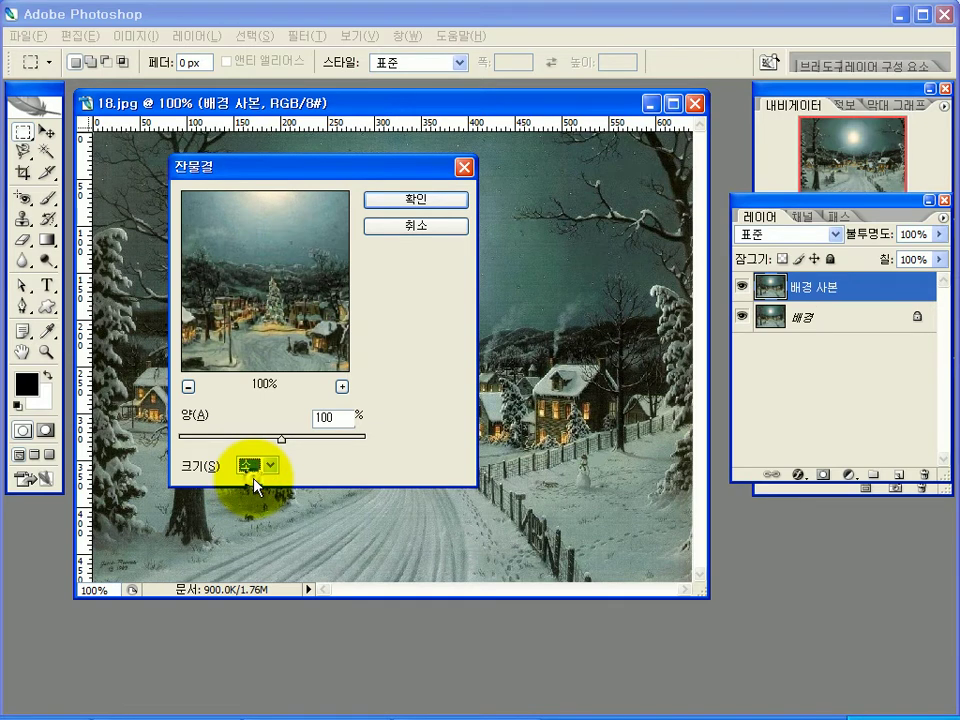
click(449, 201)
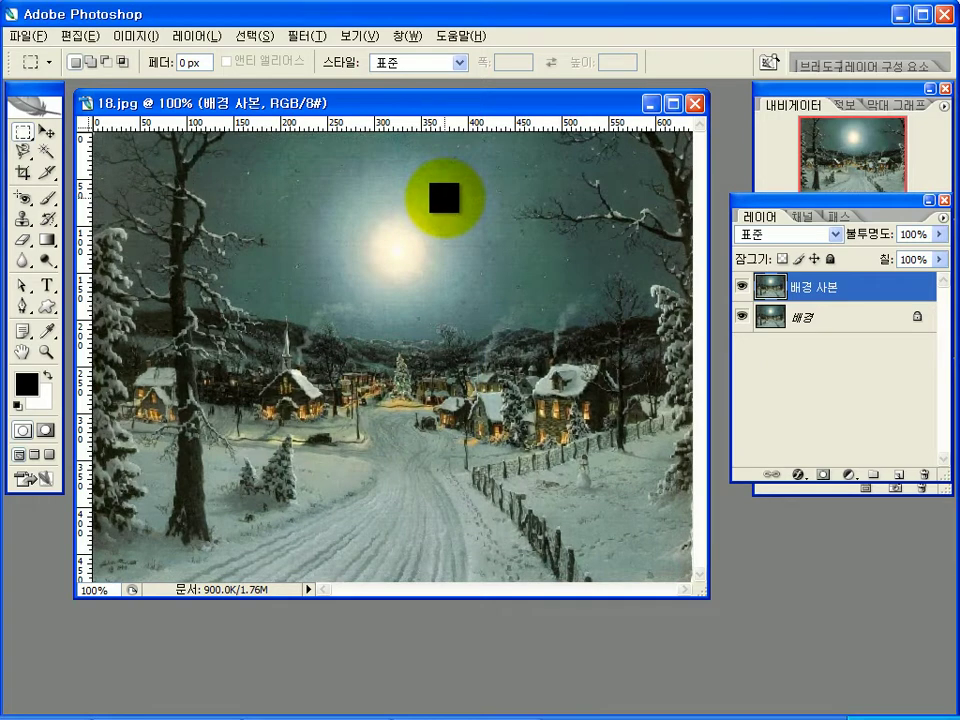
Step: Add a new layer above the background copy and fill it with white
click(900, 476)
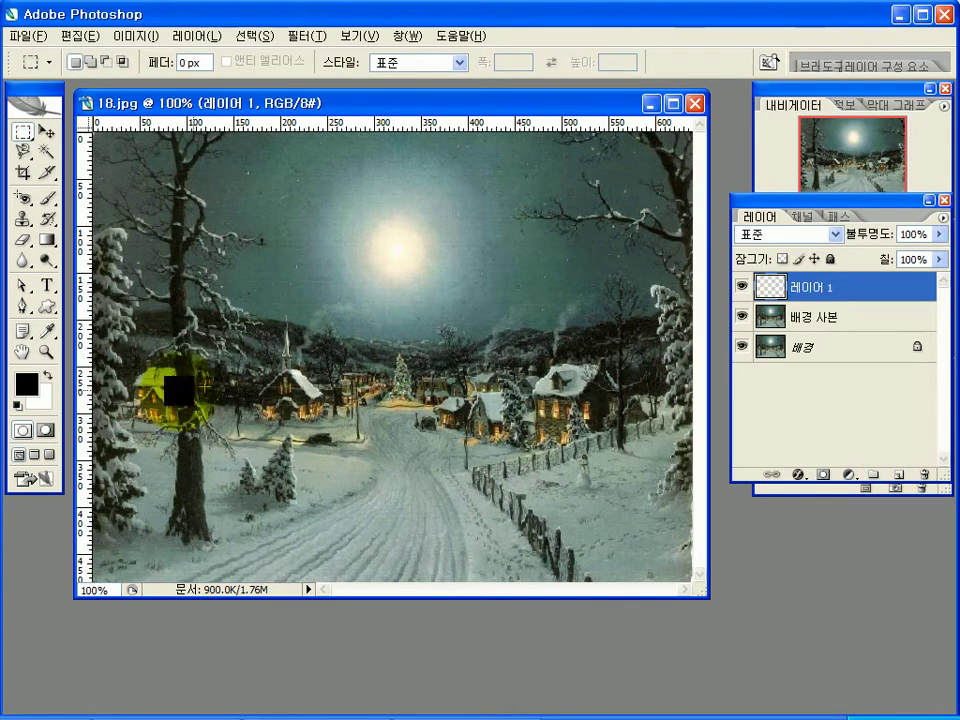
click(17, 404)
drag(26, 383, 94, 392)
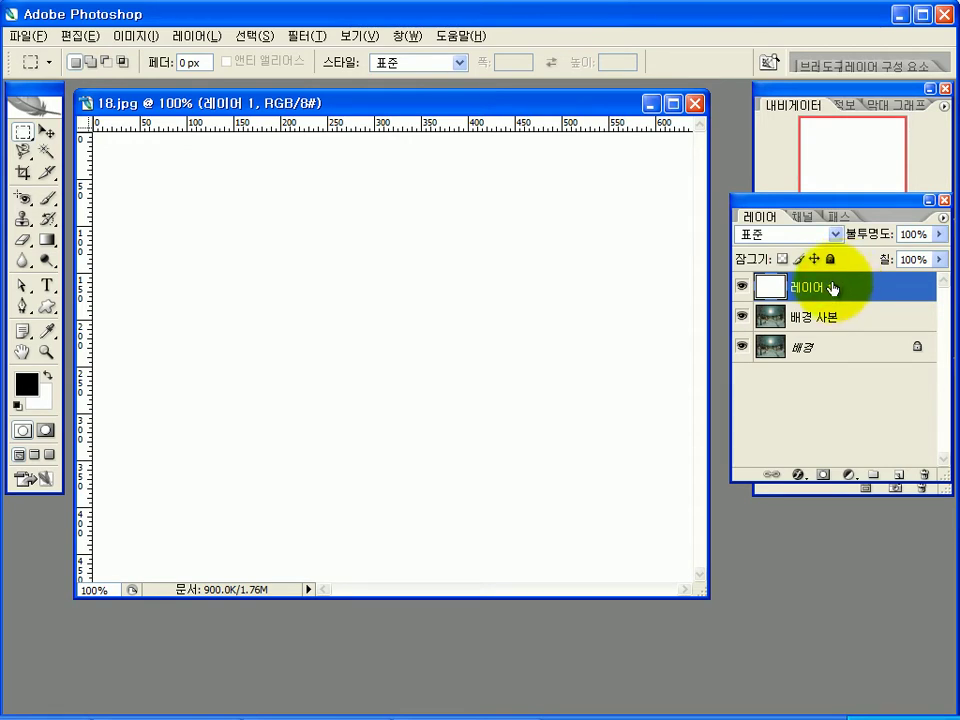
Step: Apply Add Noise to the white layer with an amount of 188.76%, Gaussian distribution and monochromatic noise
click(303, 37)
mouse_move(316, 178)
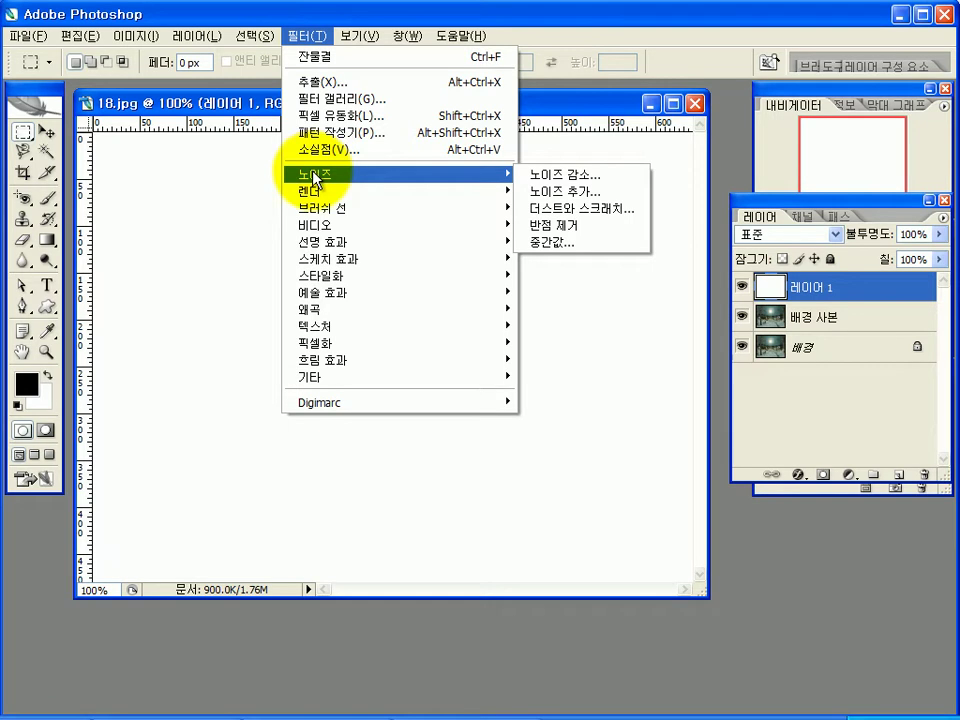
click(566, 192)
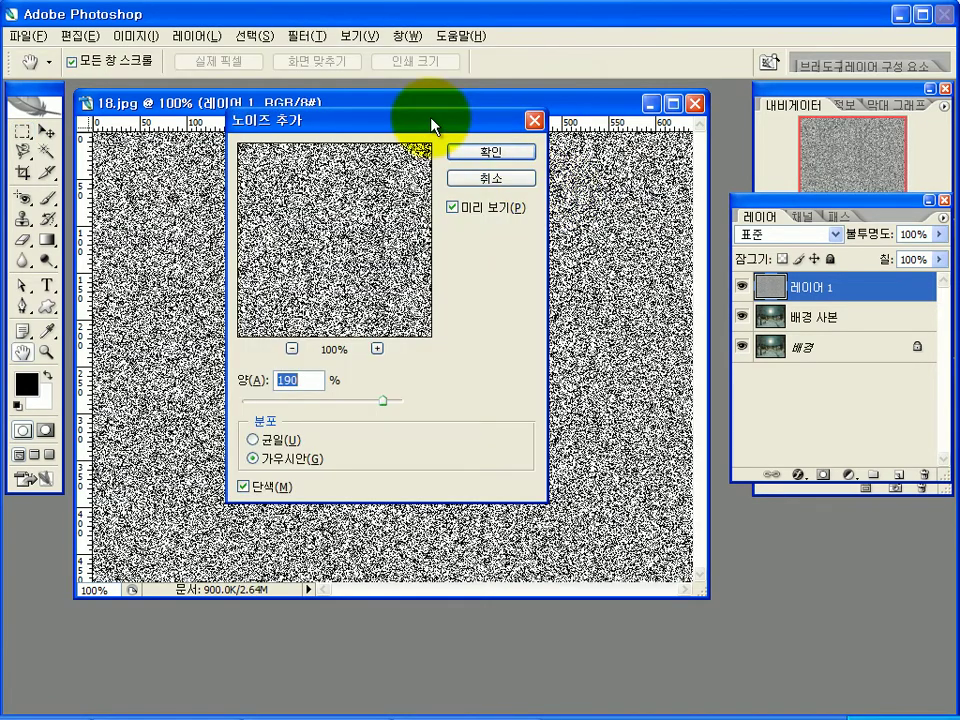
drag(432, 125, 535, 172)
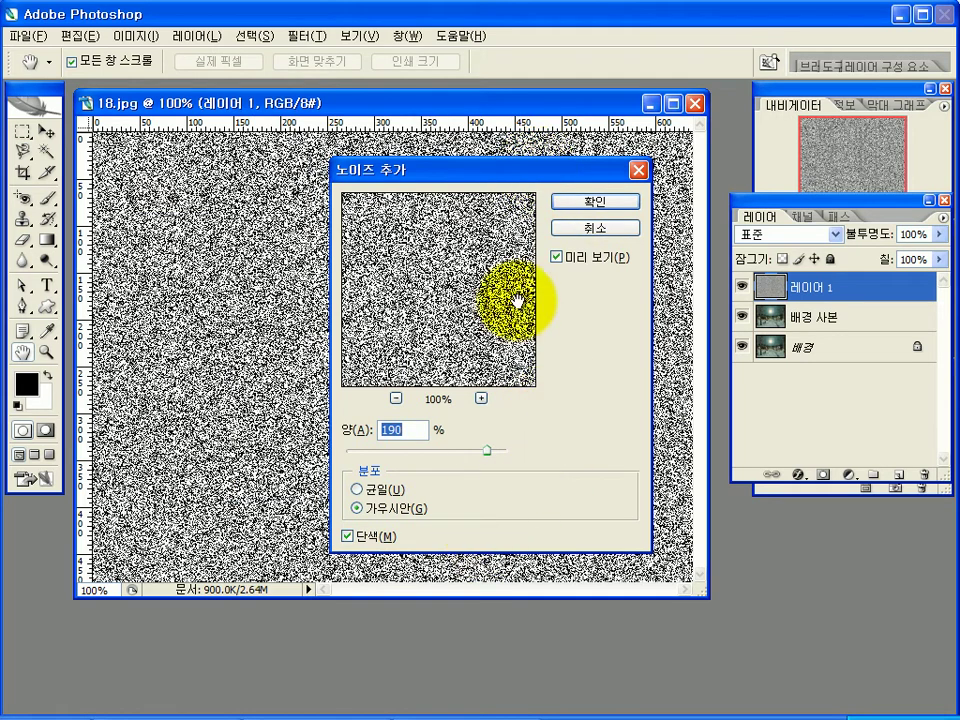
click(376, 492)
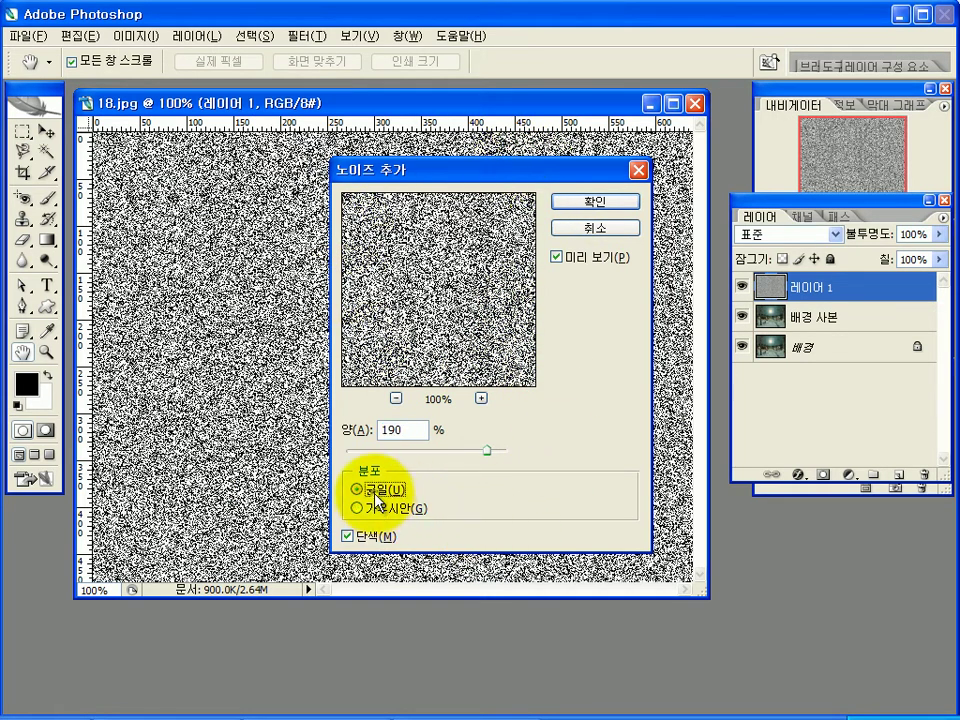
click(359, 508)
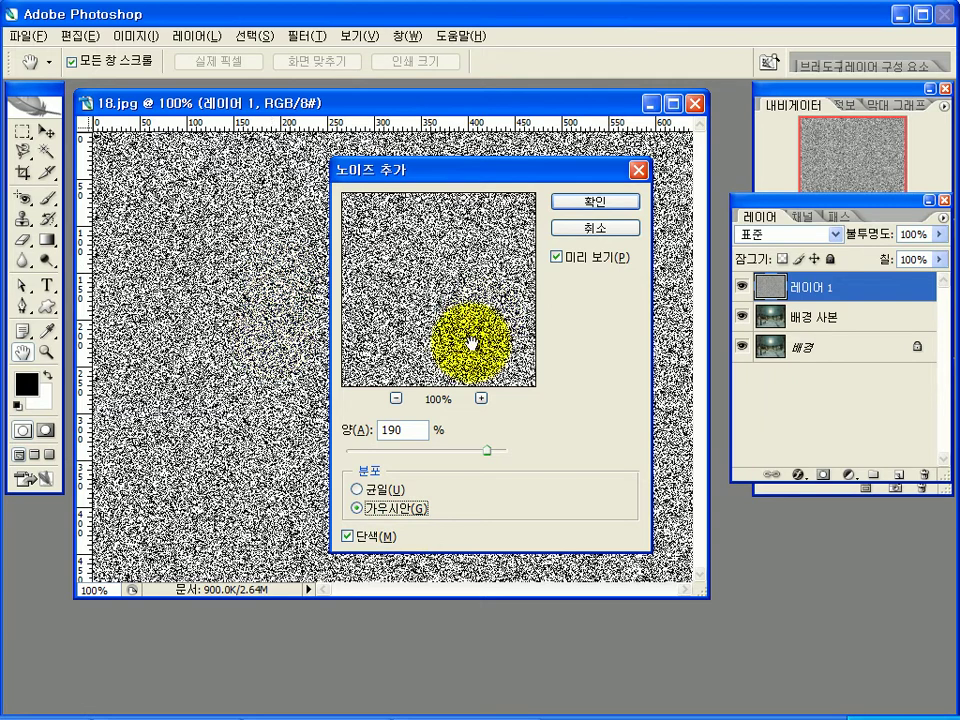
drag(425, 430, 365, 429)
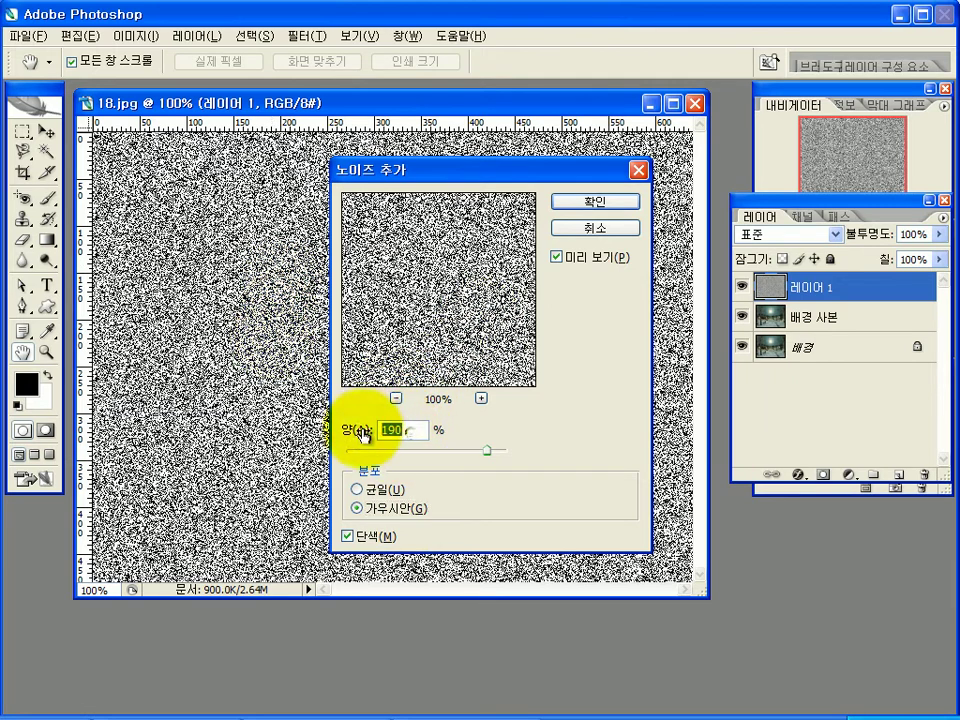
mouse_move(491, 456)
mouse_down()
mouse_move(465, 458)
mouse_move(487, 452)
mouse_up()
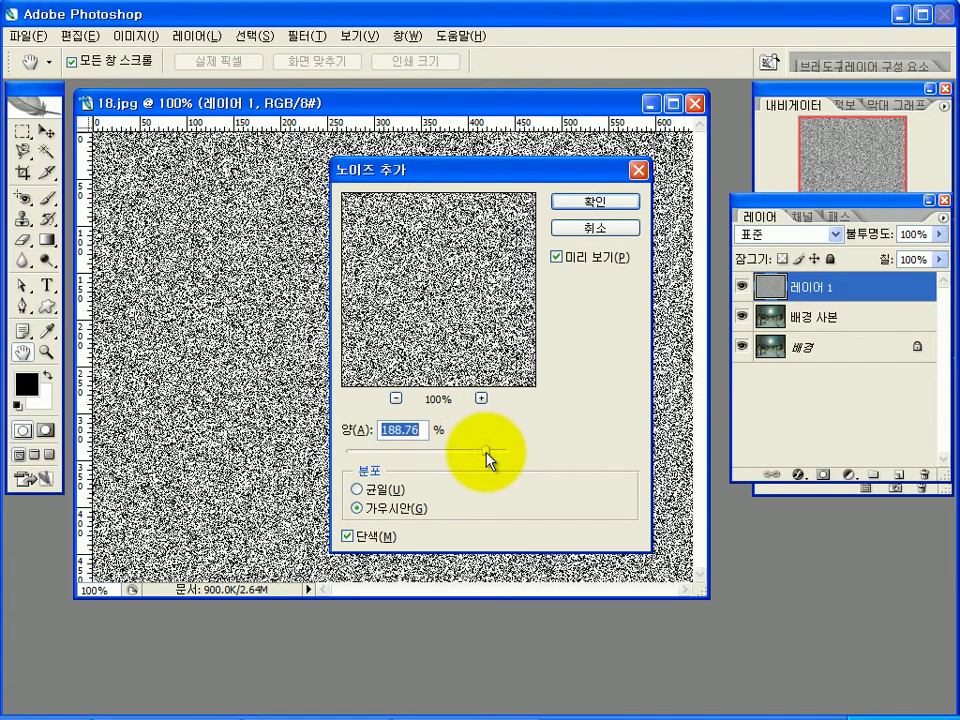
click(617, 205)
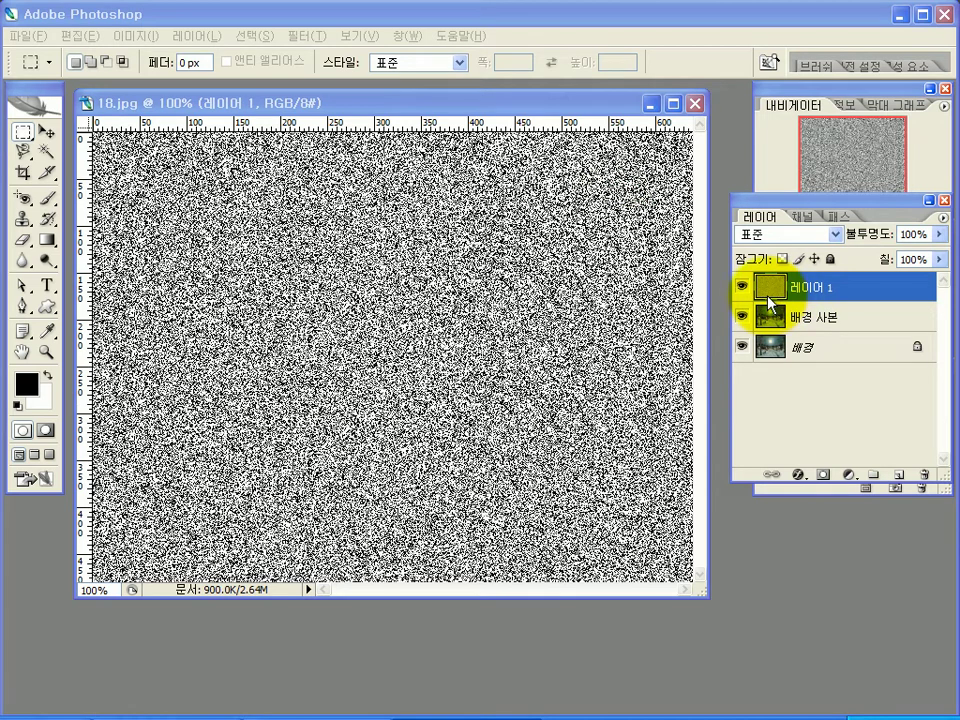
Step: Set the noise layer's blend mode to Screen and apply a Gaussian Blur with a 1.3-pixel radius
click(835, 234)
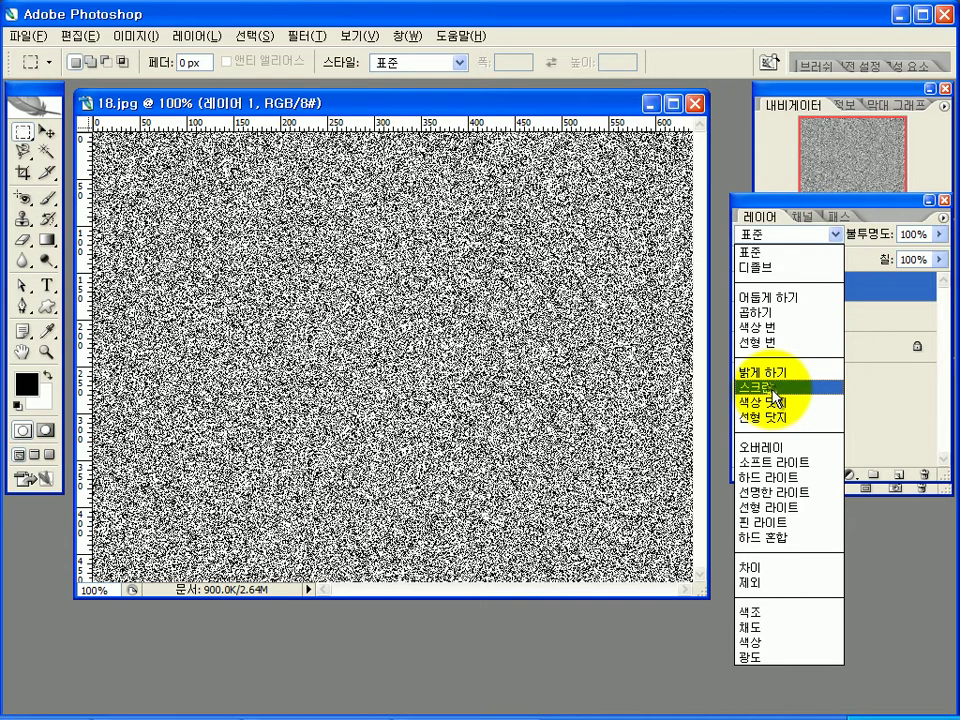
click(773, 395)
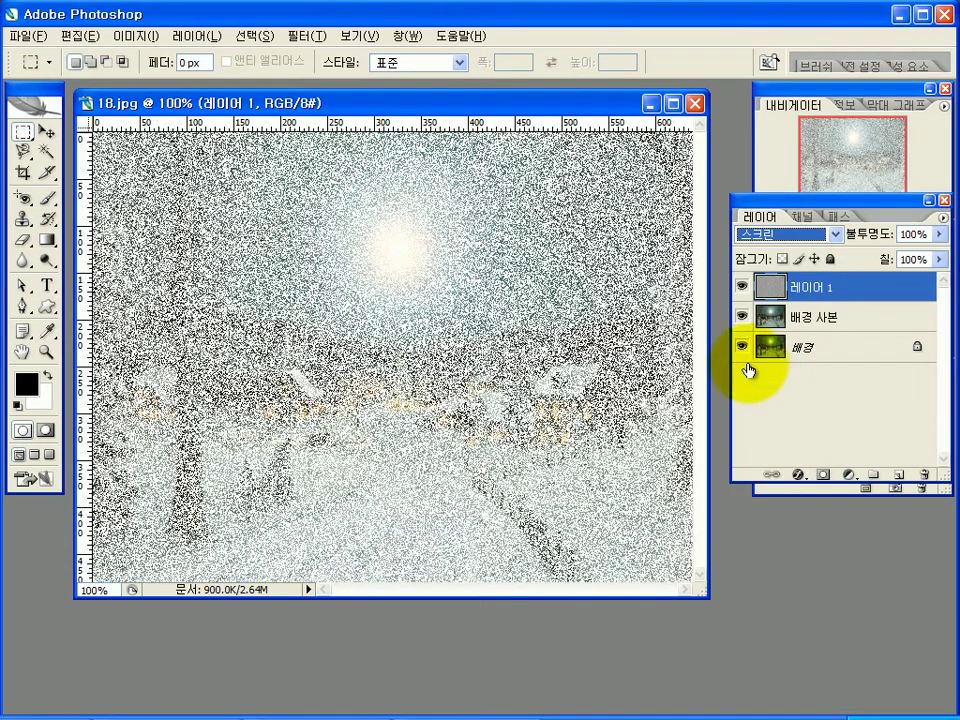
click(298, 38)
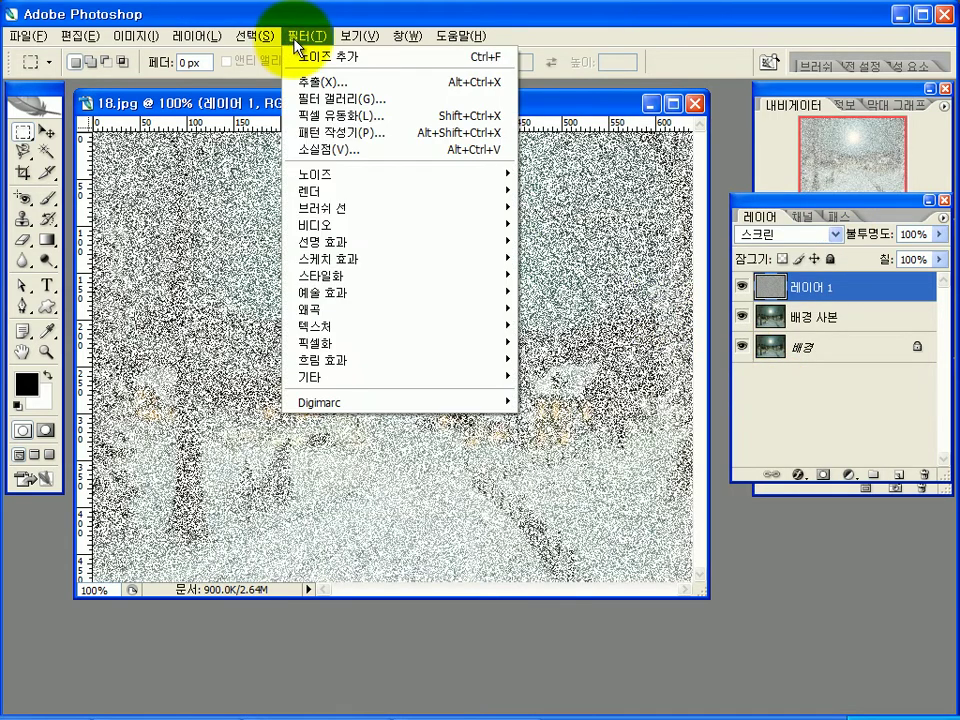
mouse_move(310, 210)
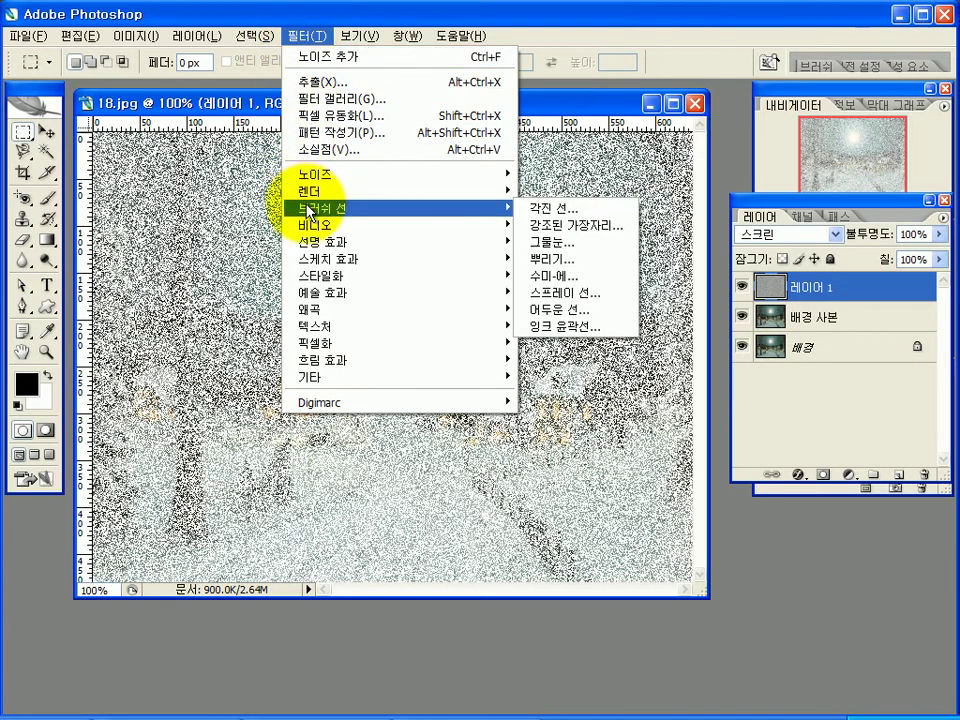
mouse_move(318, 365)
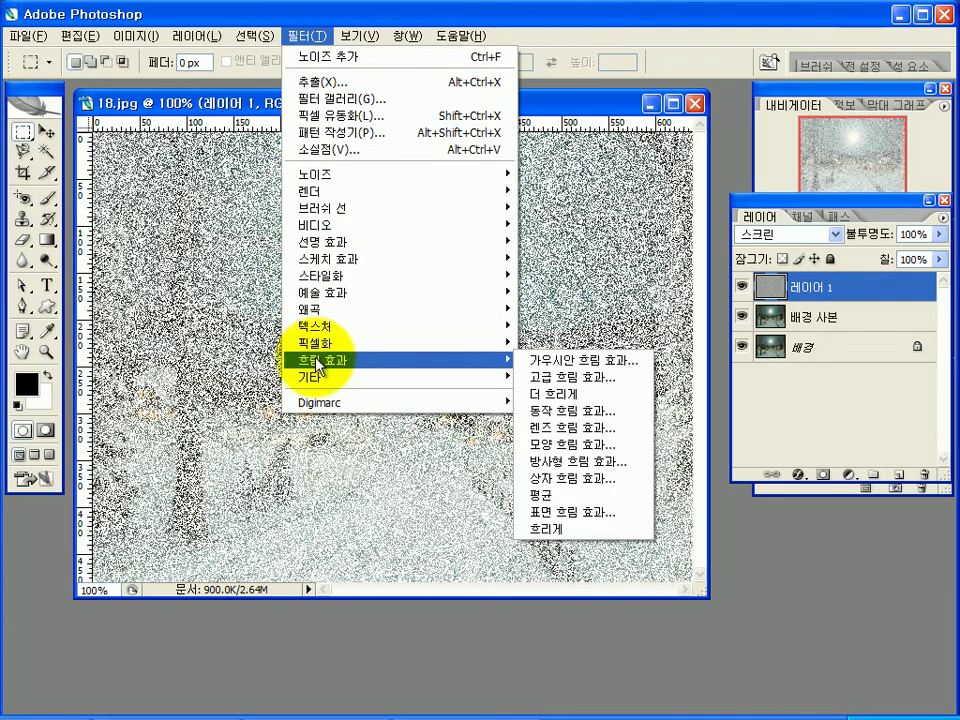
click(590, 362)
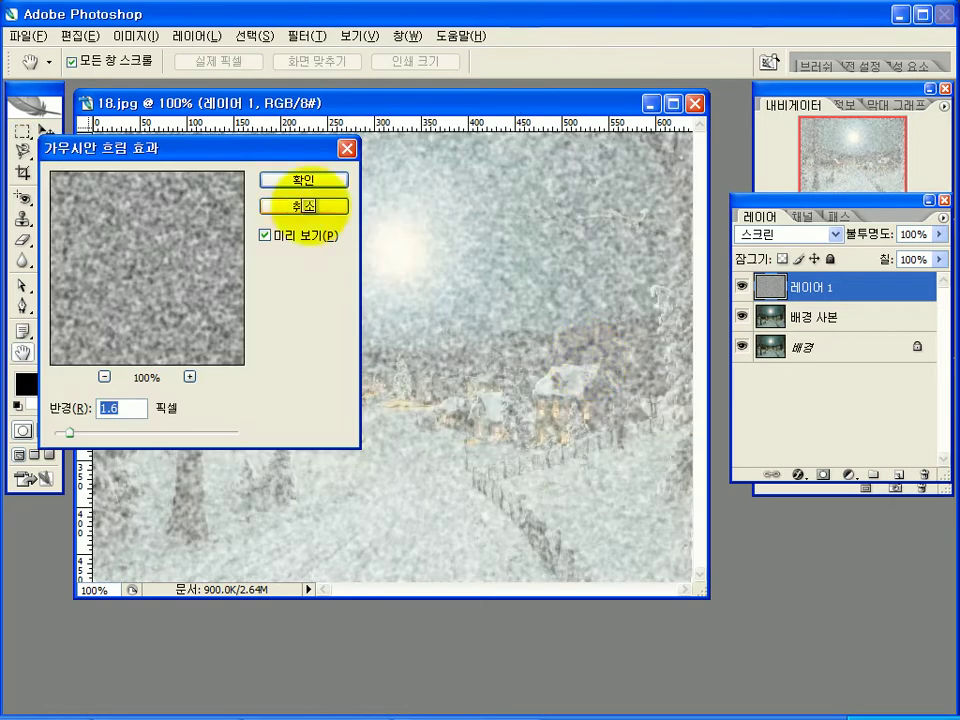
drag(236, 150, 378, 185)
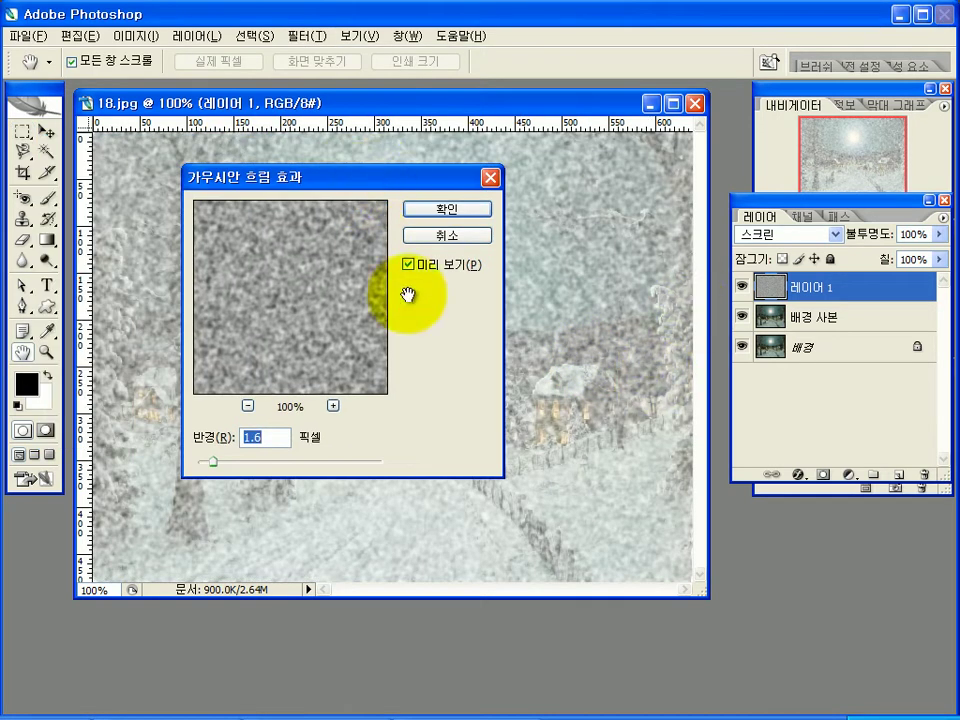
mouse_move(214, 467)
mouse_down()
mouse_move(272, 452)
mouse_move(506, 257)
mouse_move(268, 463)
mouse_move(214, 465)
mouse_up()
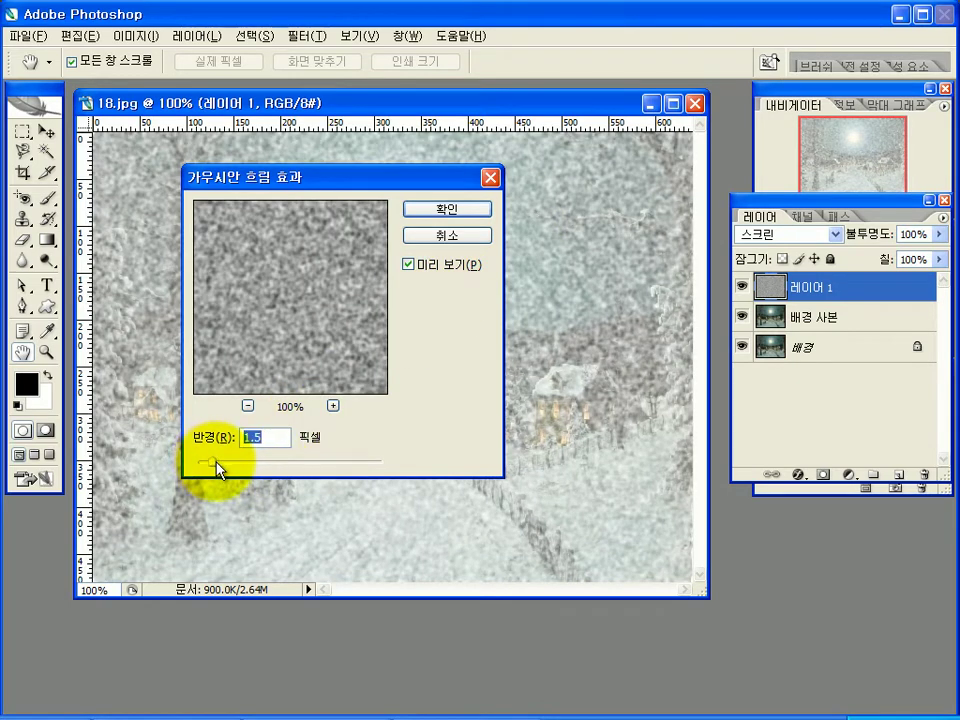
drag(220, 472, 214, 467)
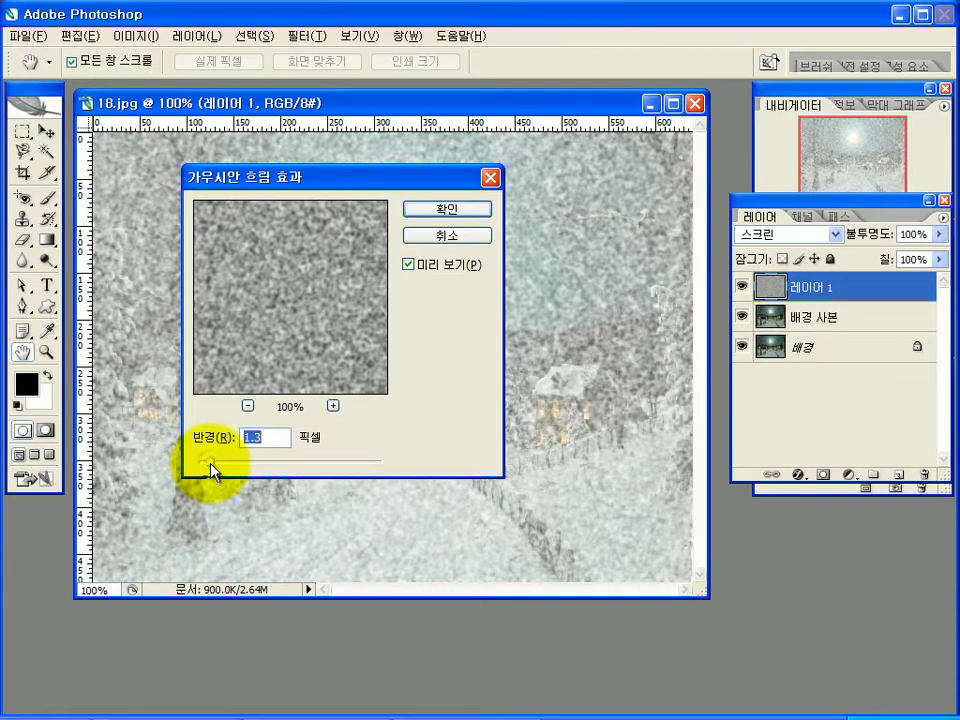
click(447, 209)
key(m)
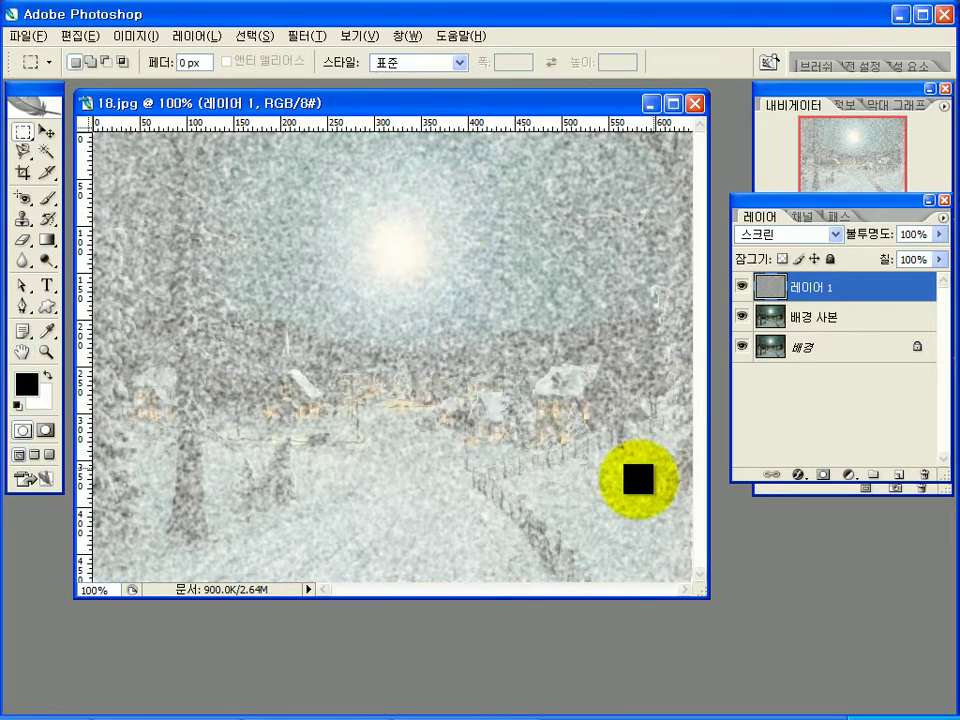
Step: Apply a Threshold adjustment at level 178 to the noise layer and repeat the last Gaussian Blur on it
click(147, 37)
mouse_move(150, 81)
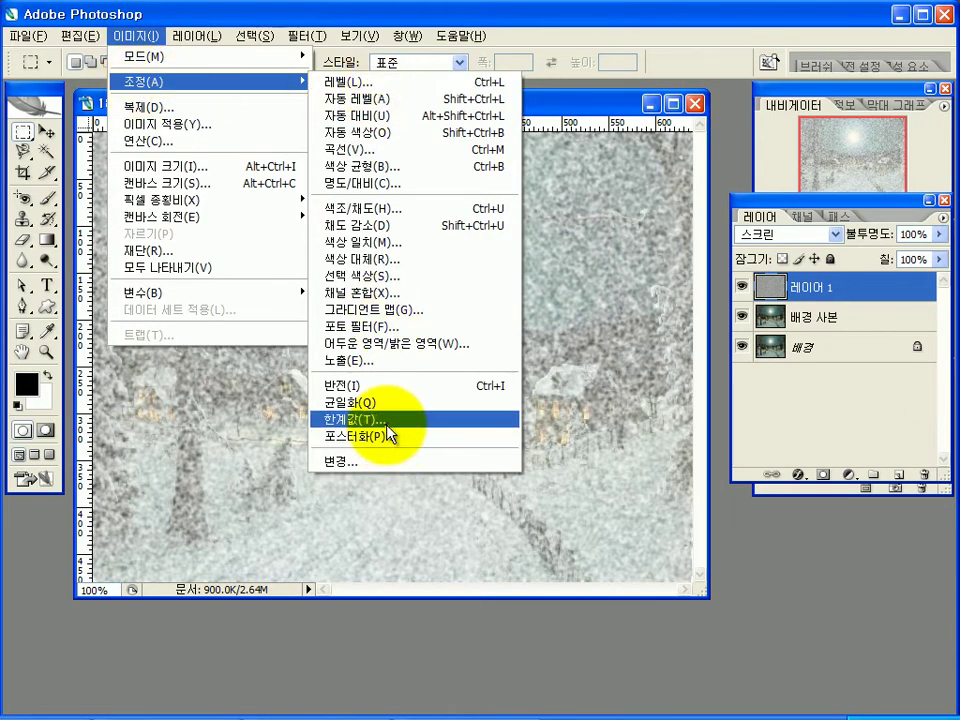
click(385, 420)
drag(521, 341, 568, 343)
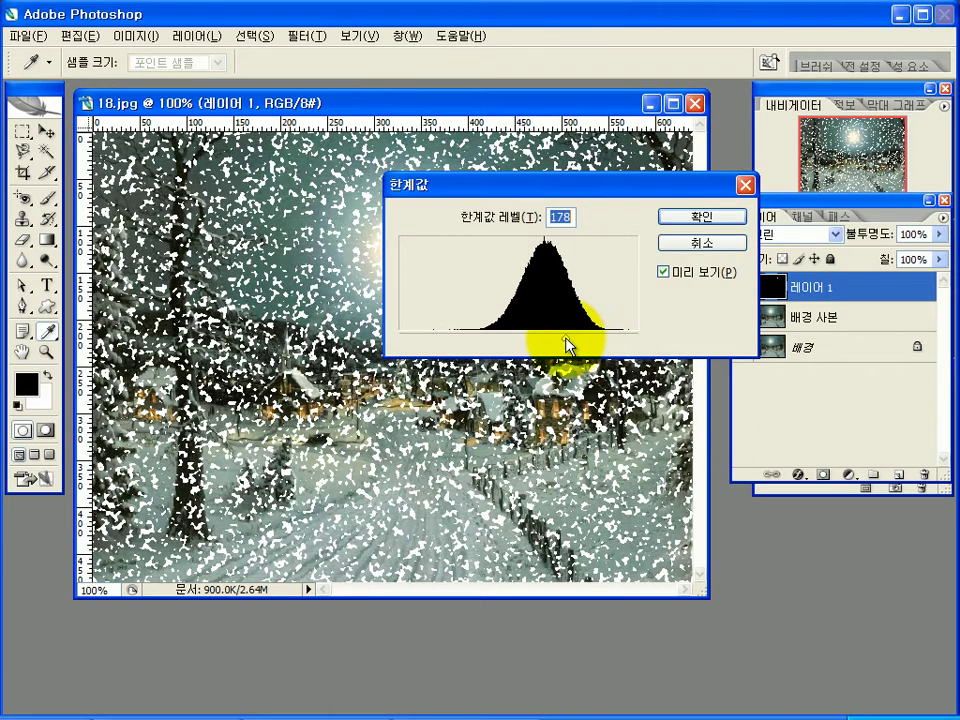
click(709, 218)
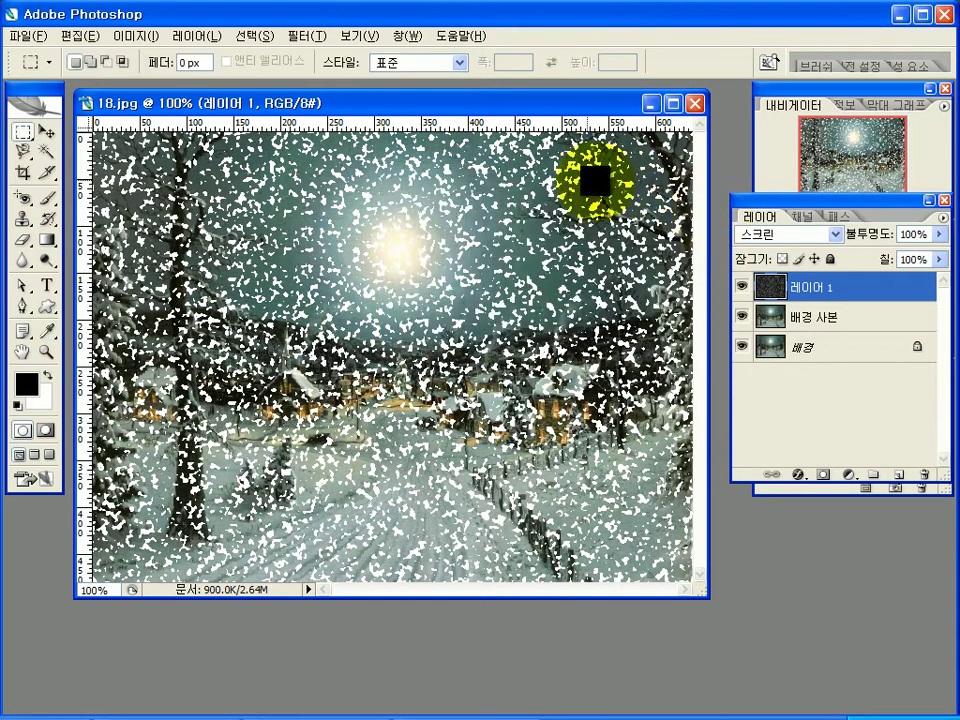
click(325, 38)
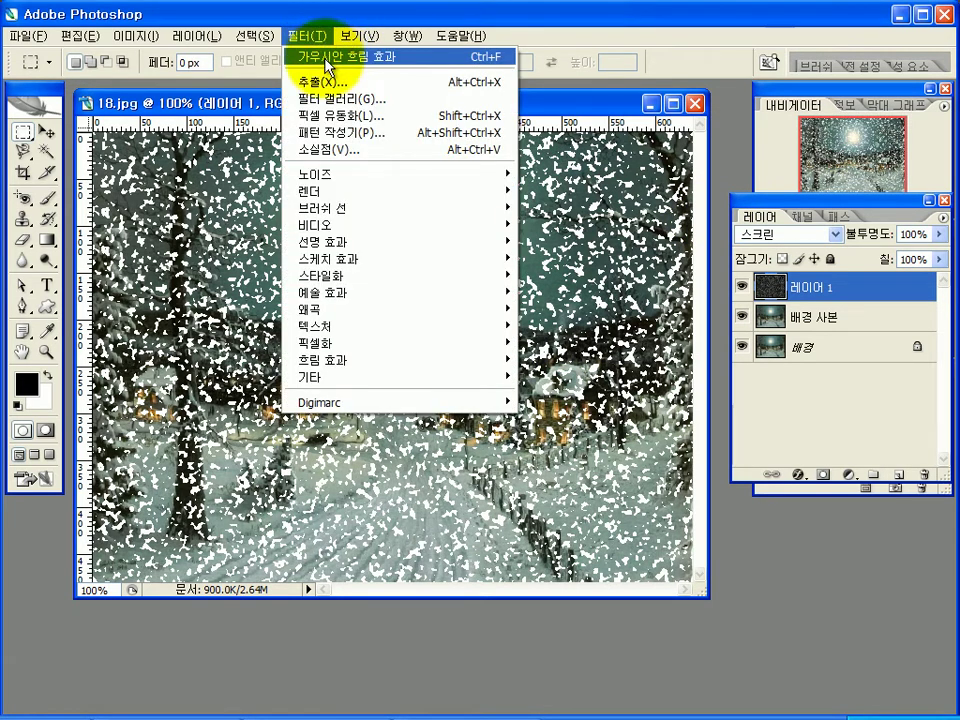
click(327, 57)
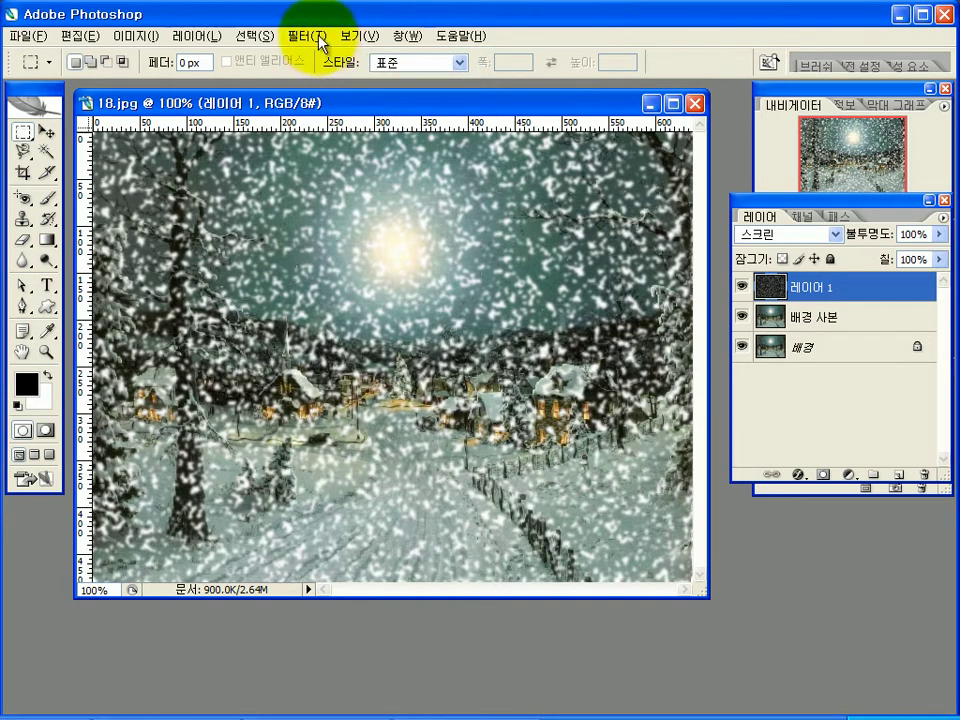
Step: Apply a Motion Blur to the snow layer with an angle of -45° and a distance of 8 pixels
click(320, 42)
mouse_move(360, 362)
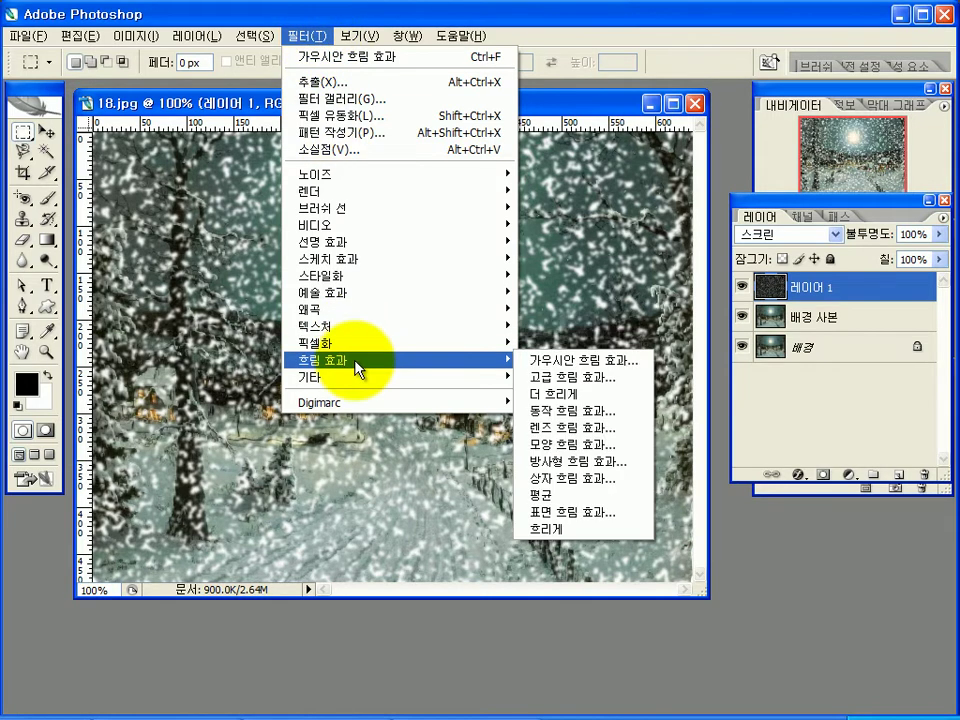
click(601, 414)
drag(59, 1, 514, 106)
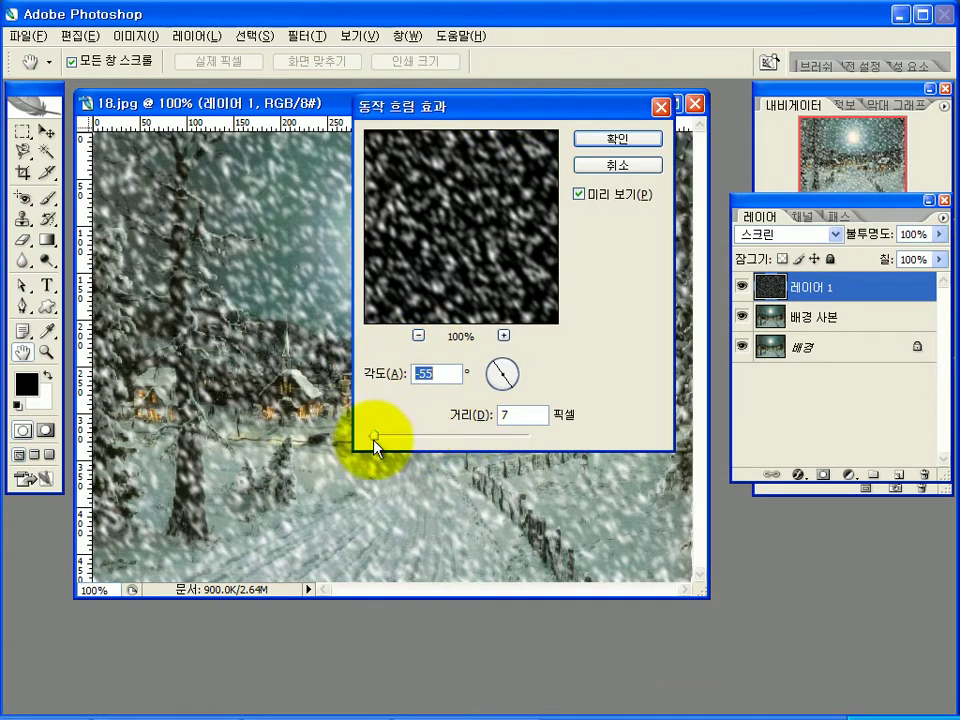
mouse_move(374, 436)
mouse_down()
mouse_move(382, 436)
mouse_move(375, 441)
mouse_up()
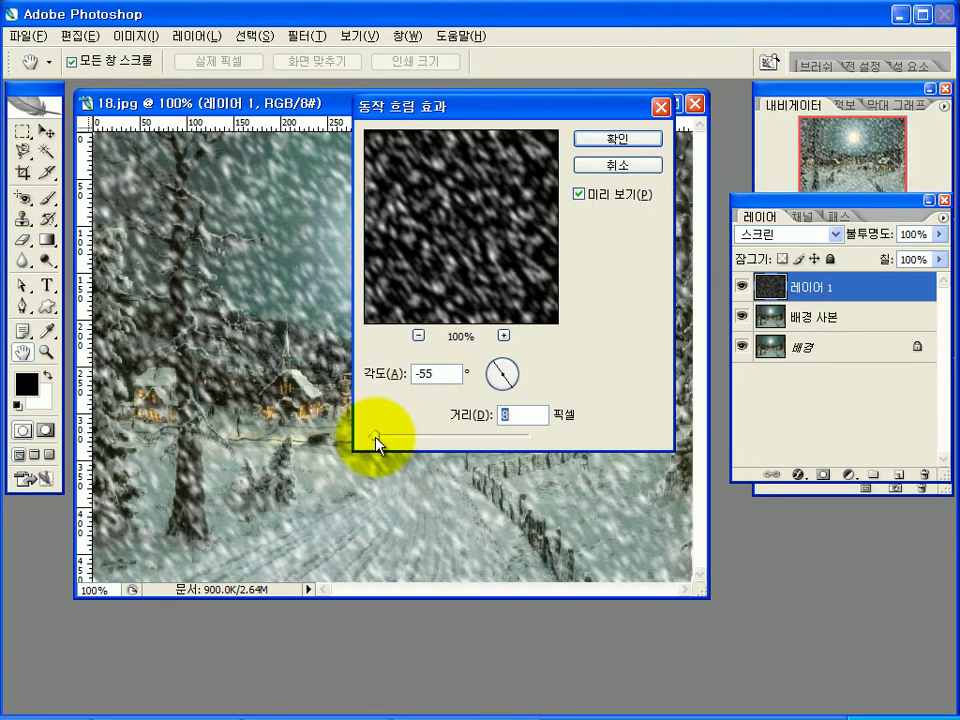
drag(510, 381, 514, 387)
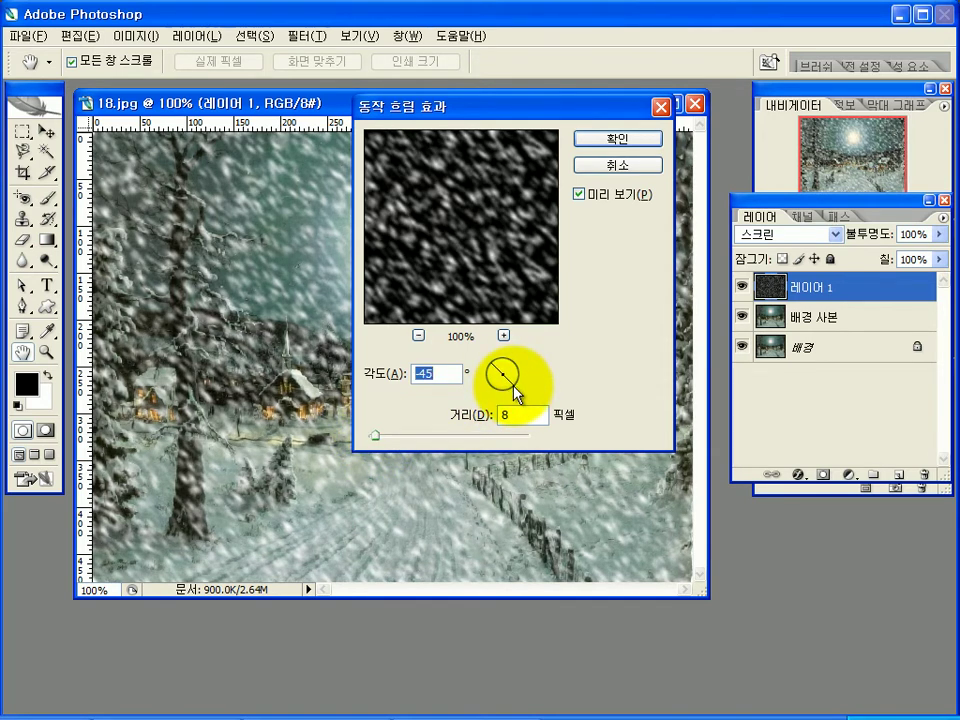
click(618, 141)
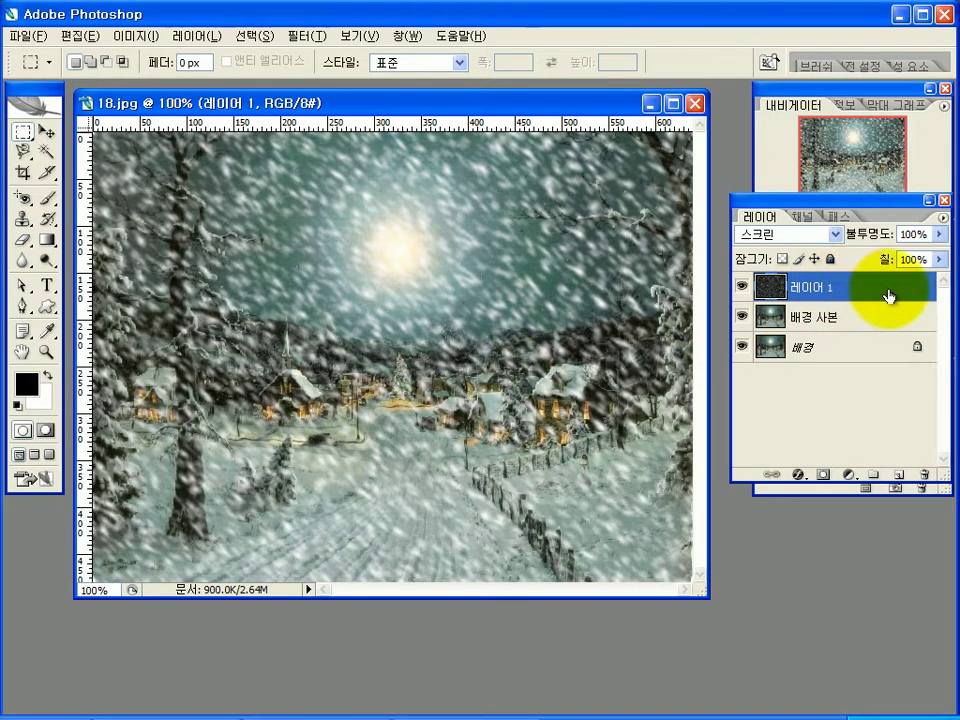
Step: Duplicate the snow layer 레이어 1 and rotate the copy by 180°
drag(881, 295, 899, 483)
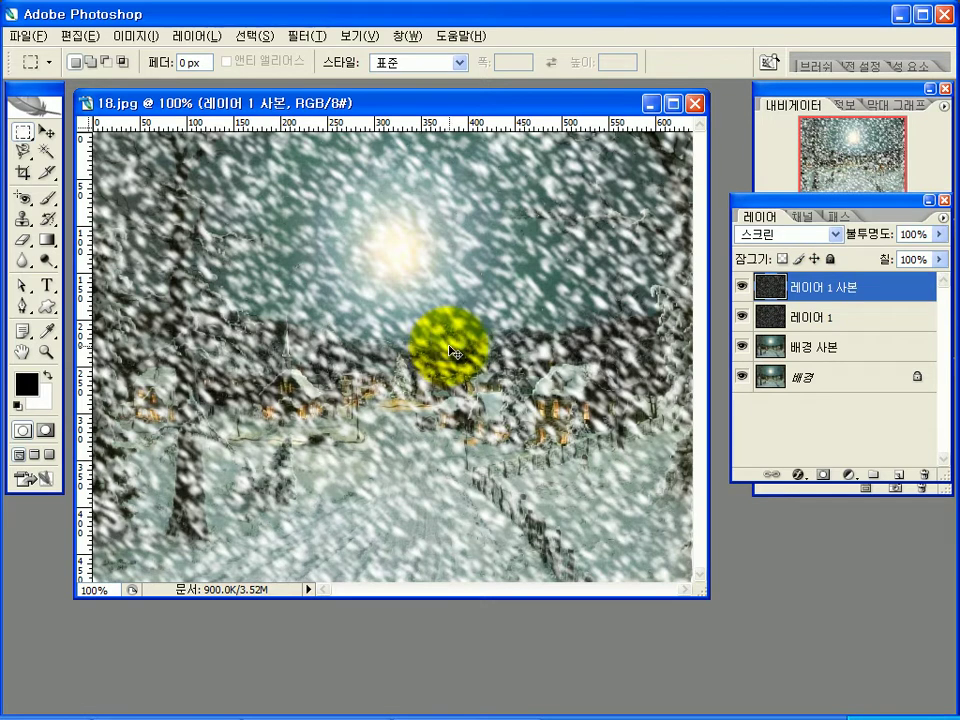
key(ctrl+t)
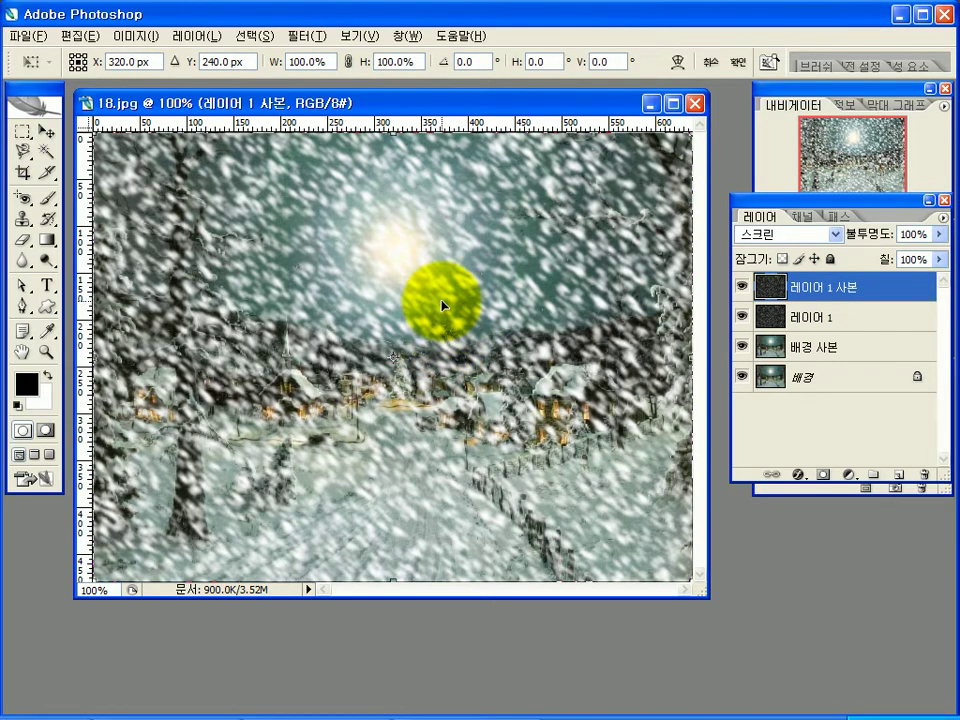
right_click(442, 310)
click(493, 447)
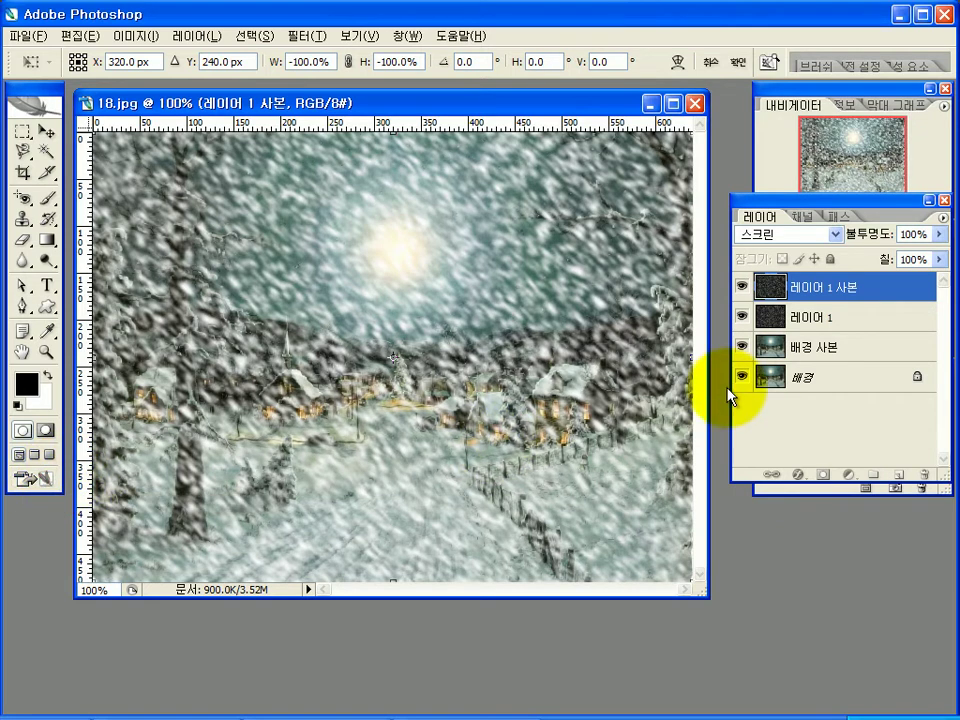
key(Return)
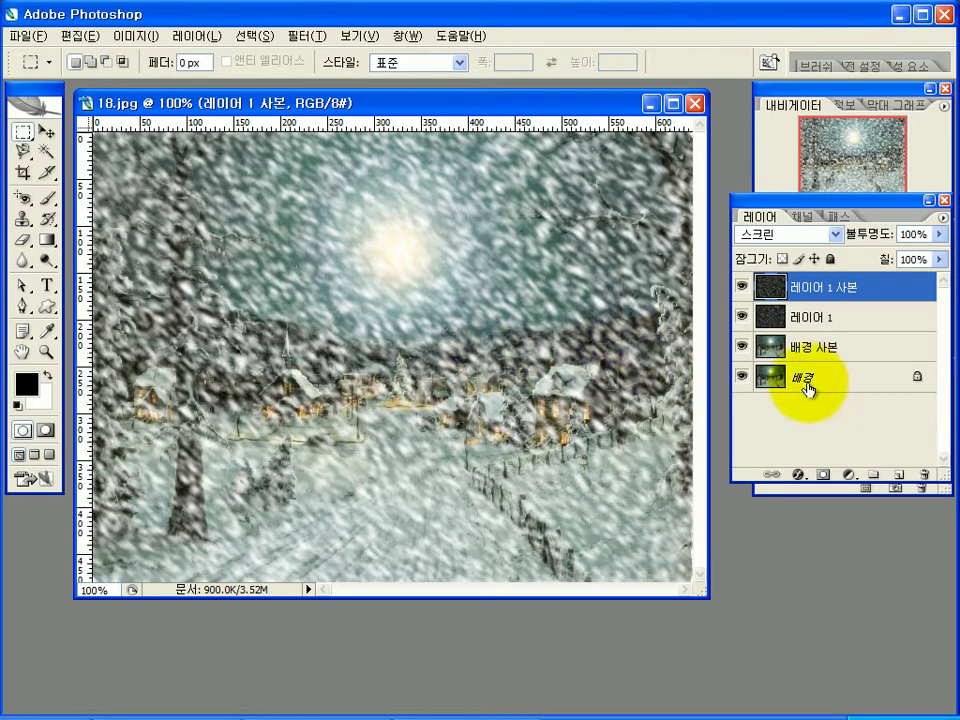
Step: Set both the opacity and the fill of the duplicated snow layer to 80%
click(915, 235)
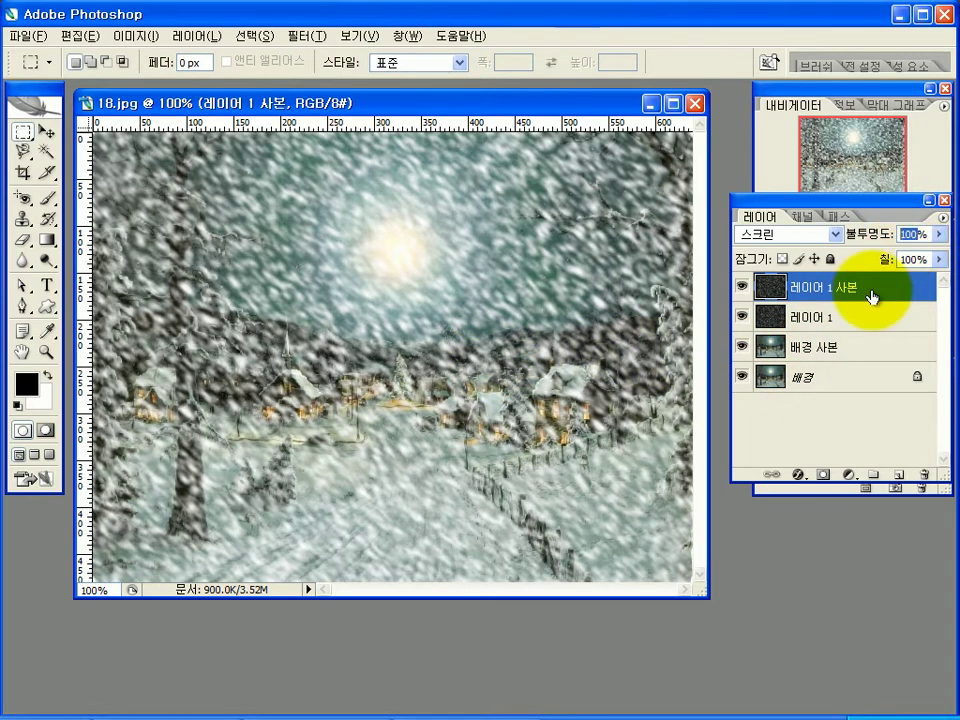
text(80)
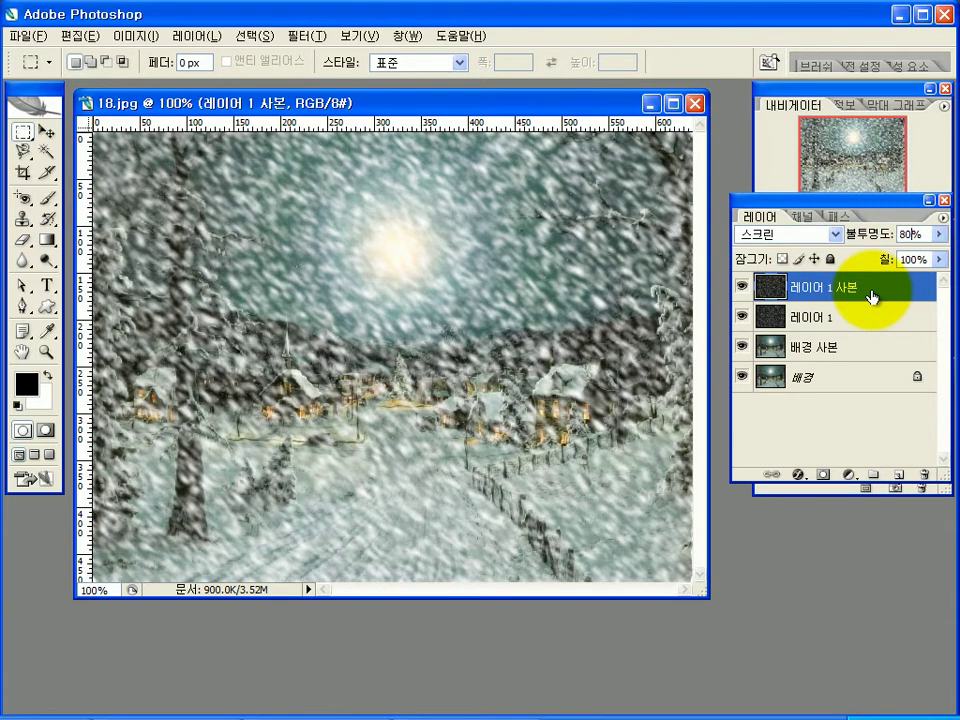
click(921, 261)
text(80)
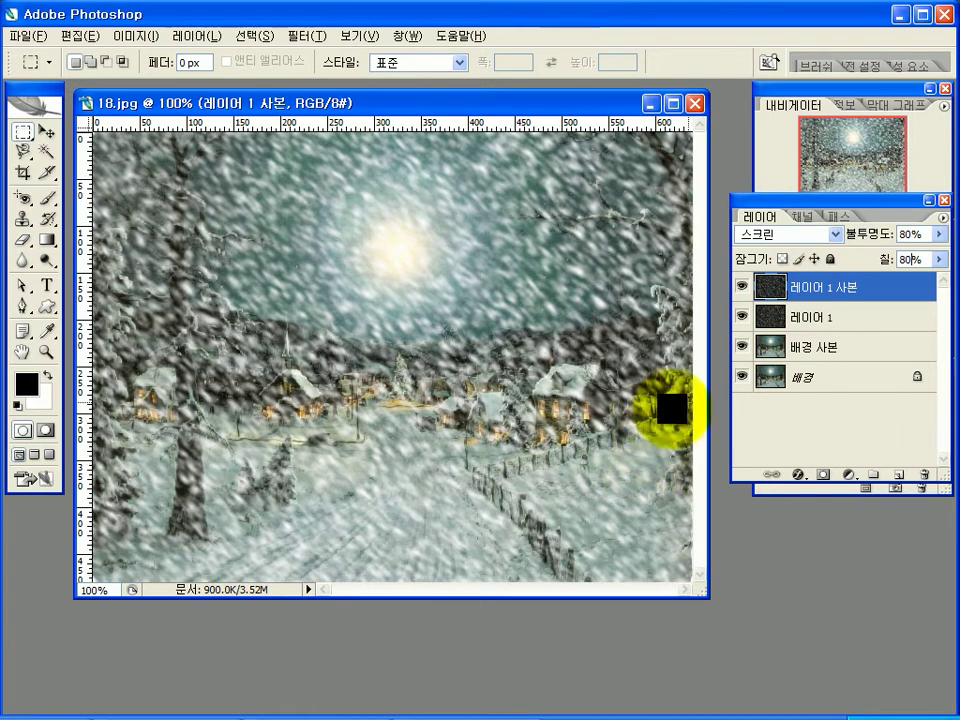
Step: Lower the duplicated snow layer's opacity to 50% and its fill to 50%
click(893, 238)
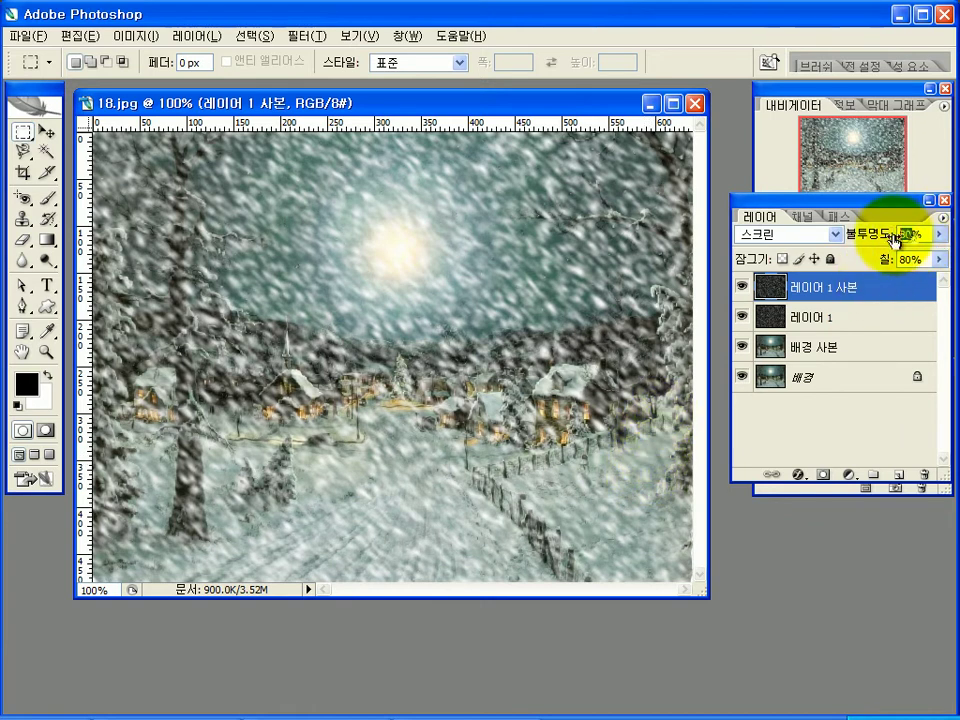
click(813, 294)
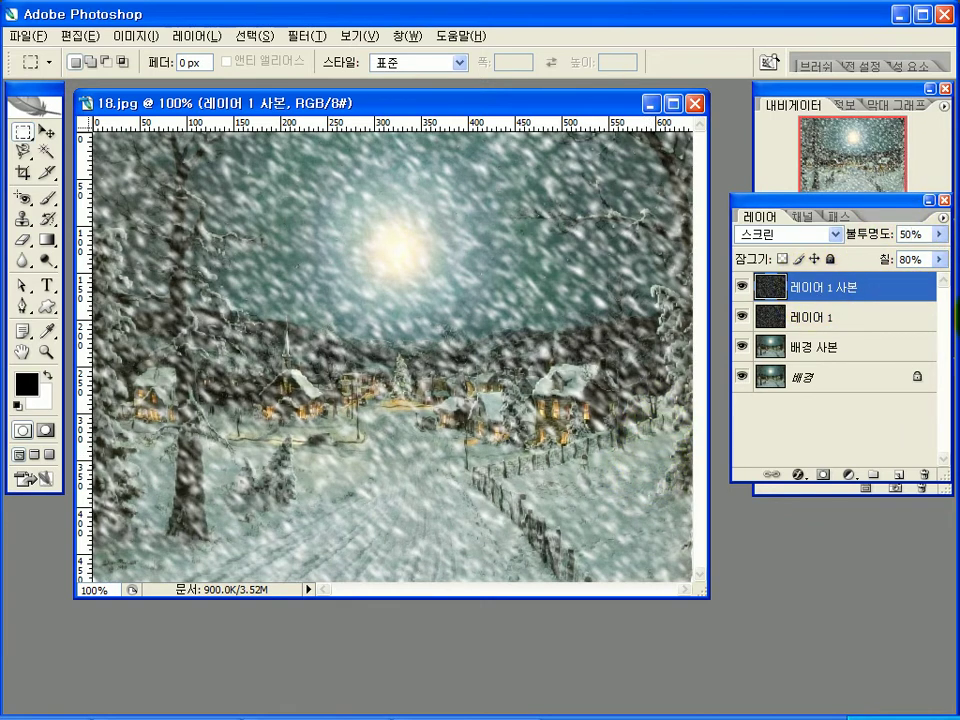
click(908, 258)
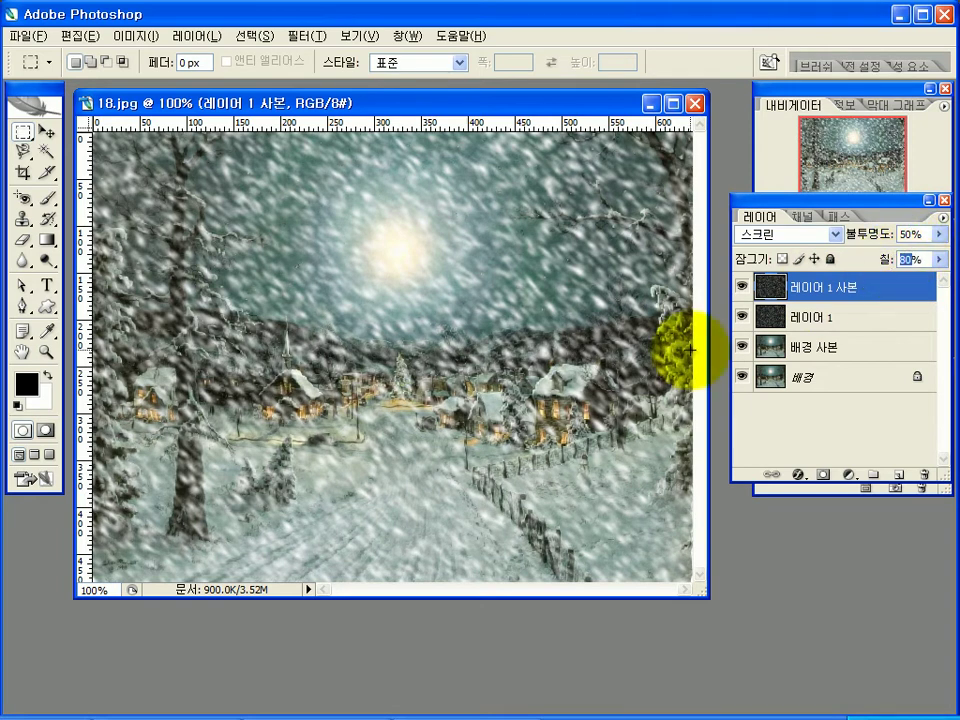
text(8)
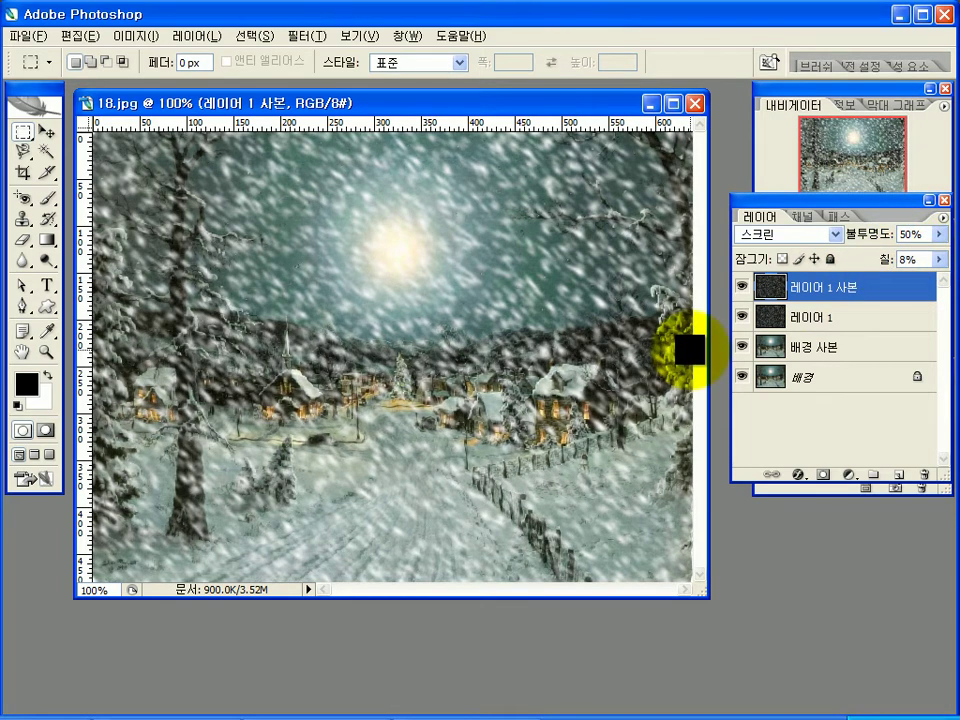
text(50)
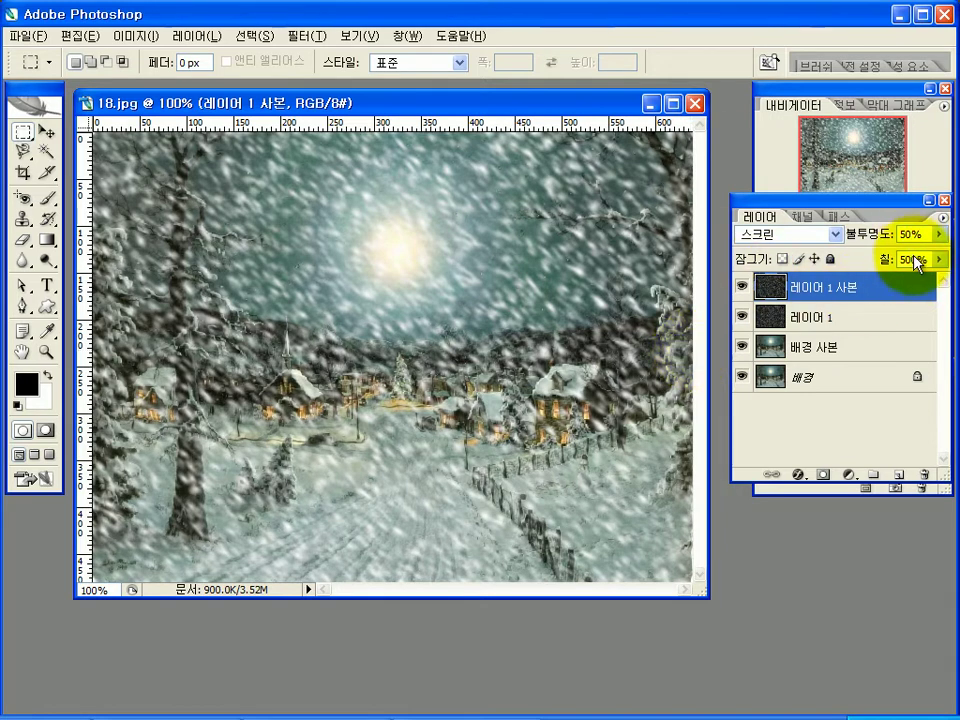
click(917, 243)
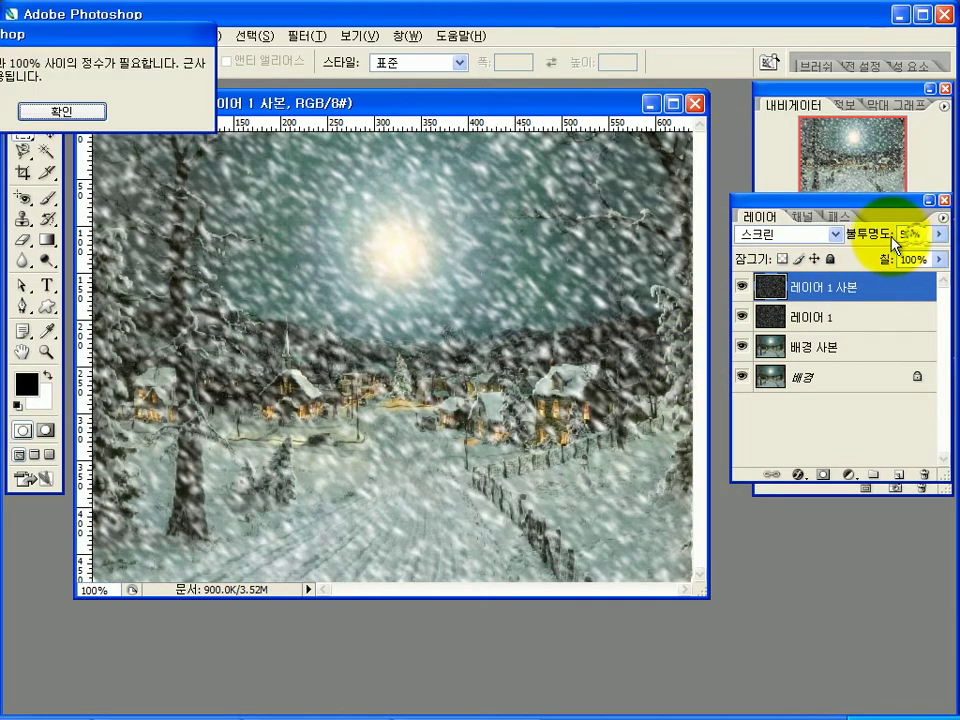
click(80, 111)
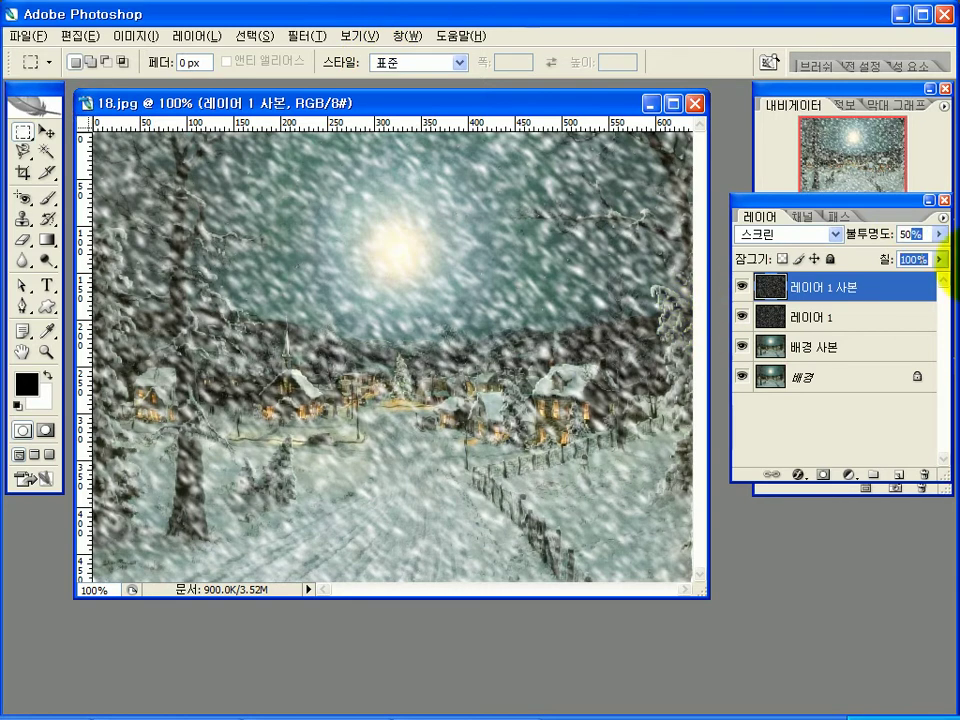
click(911, 236)
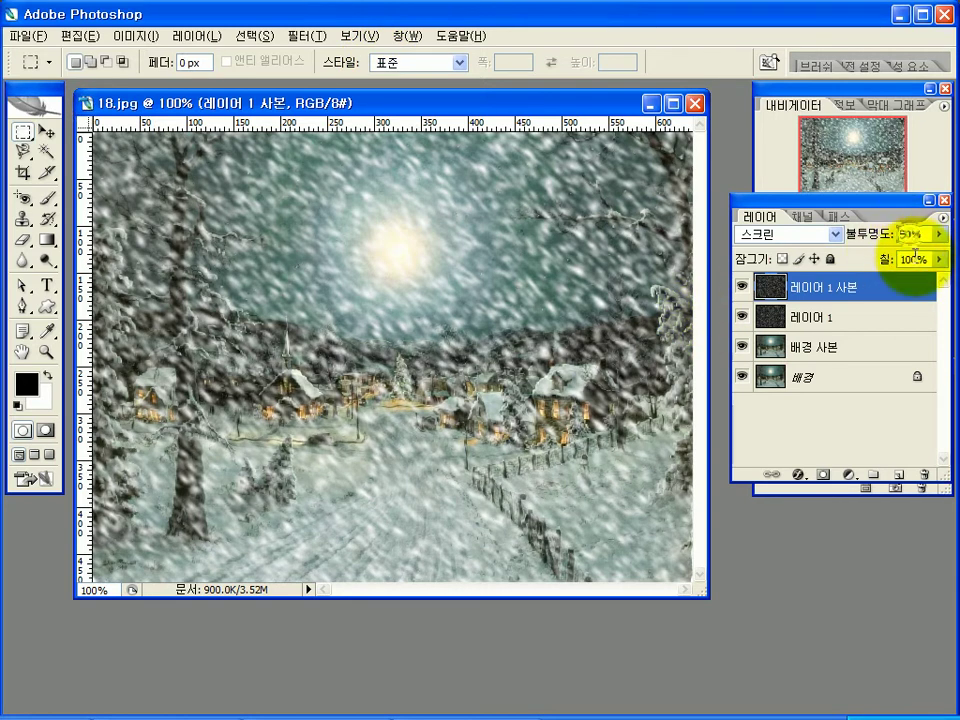
text(50)
key(Return)
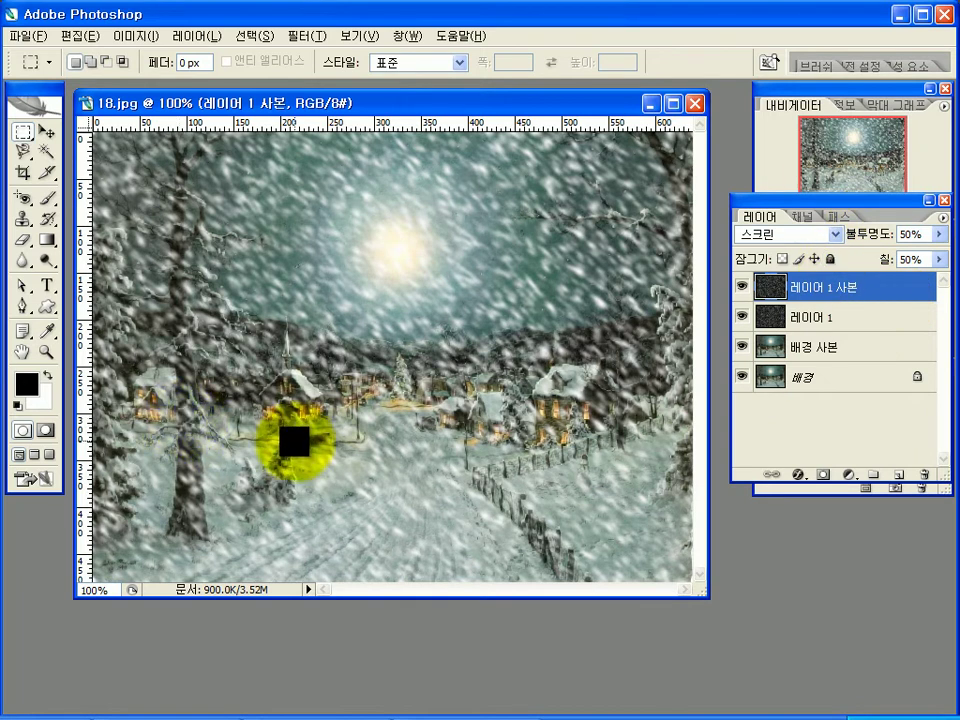
Step: Switch to ImageReady with the current picture and add a second animation frame
click(48, 482)
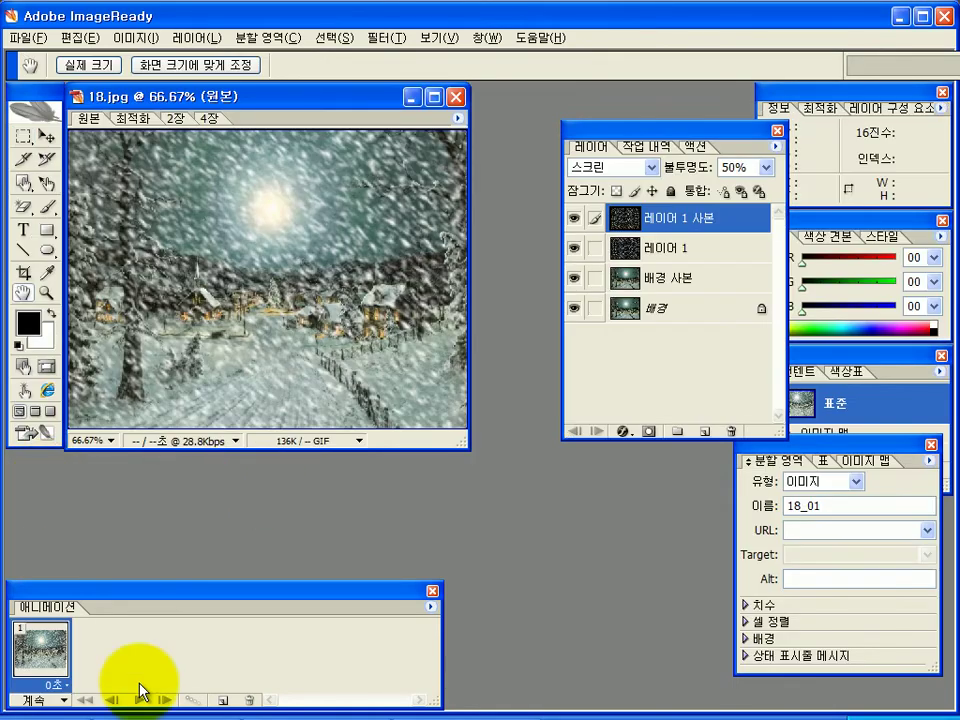
click(224, 702)
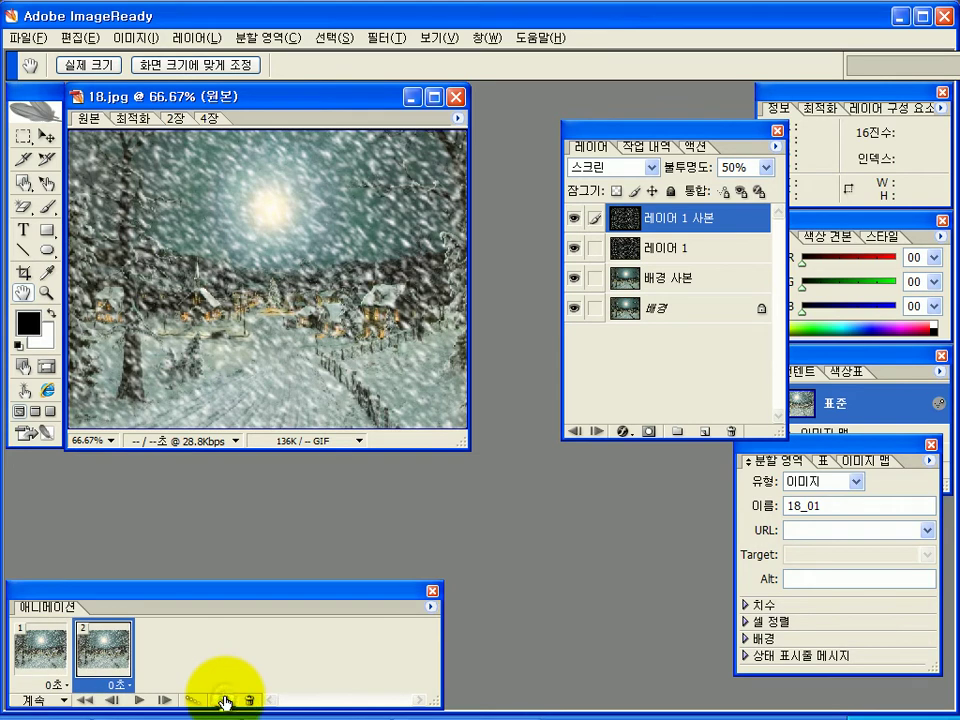
Step: In frame 1, hide 배경 사본 and 레이어 1 사본, leaving only 레이어 1 and 배경 shown
click(48, 656)
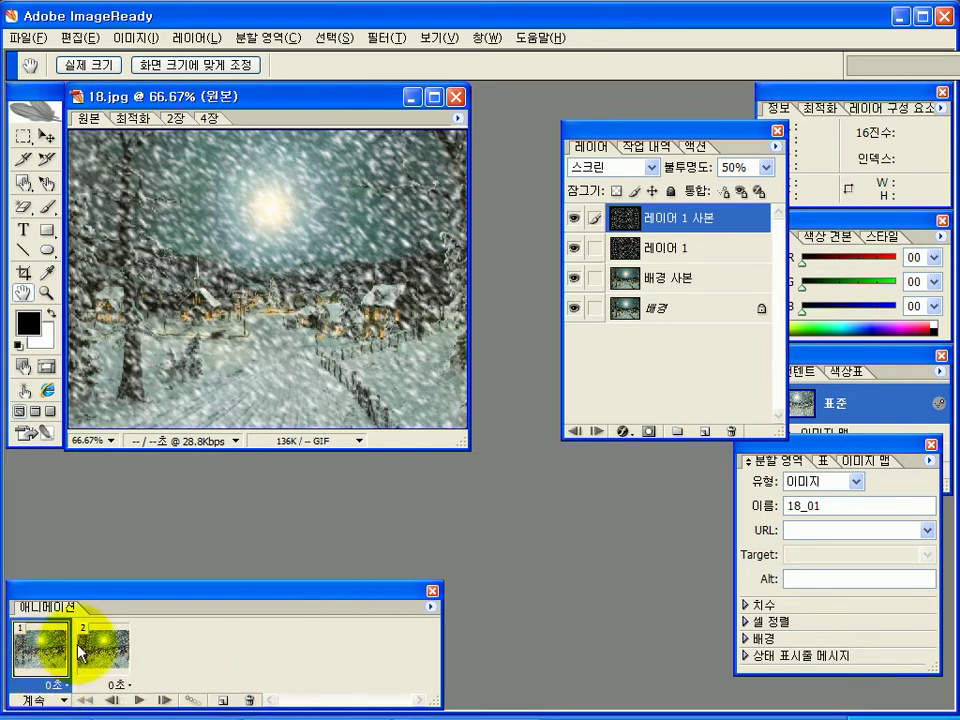
click(574, 278)
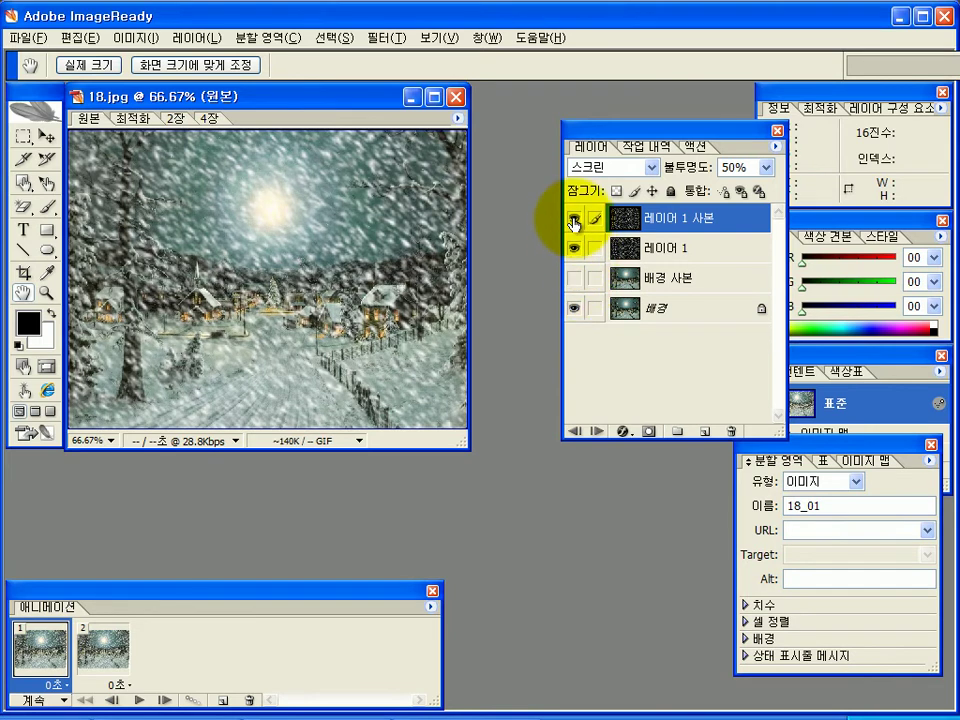
click(574, 218)
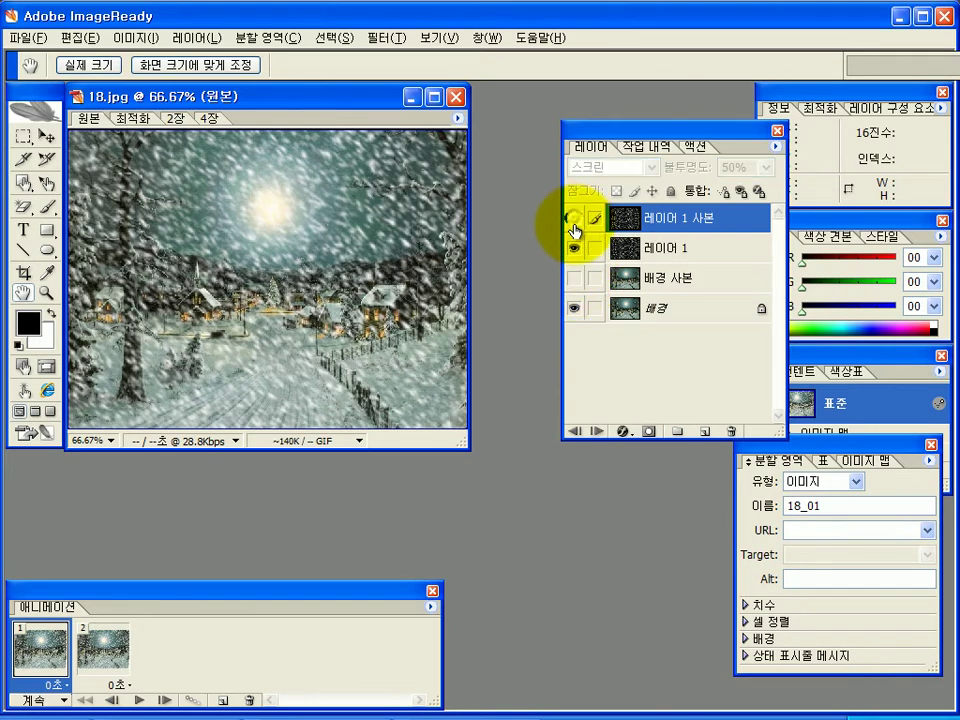
click(671, 250)
click(664, 310)
click(666, 250)
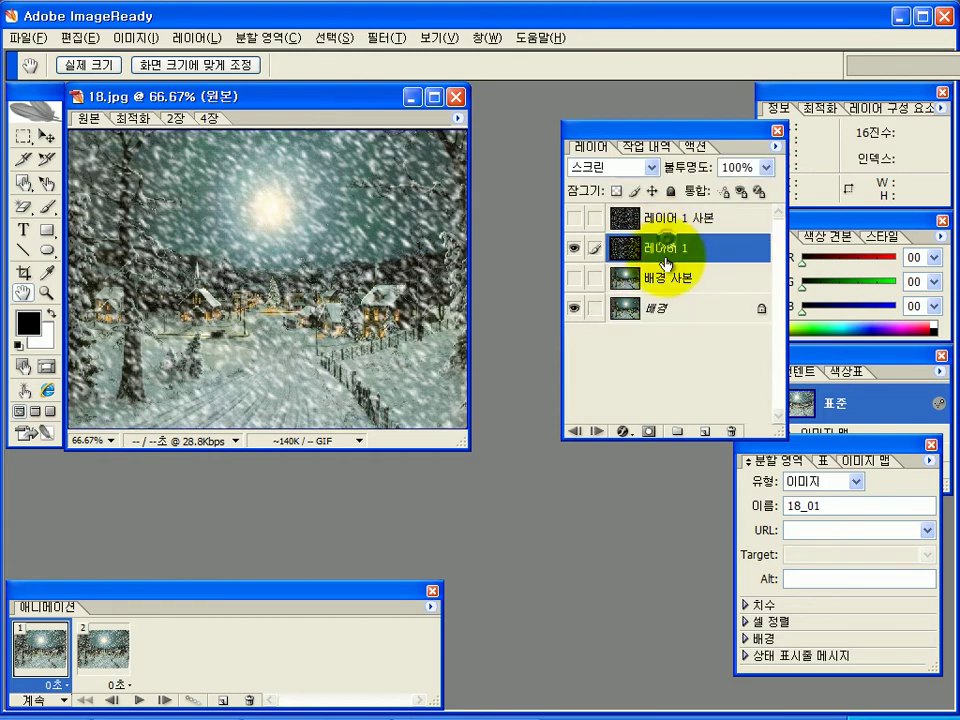
Step: In frame 2, show 레이어 1 사본 and 배경 사본, and hide 레이어 1 and 배경
click(118, 640)
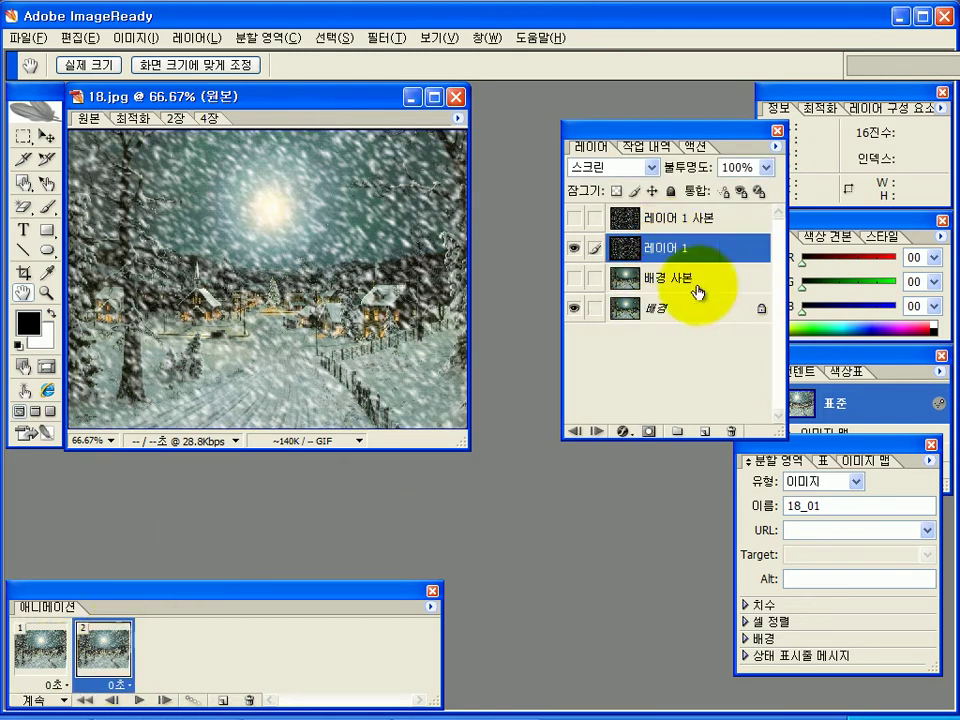
click(575, 309)
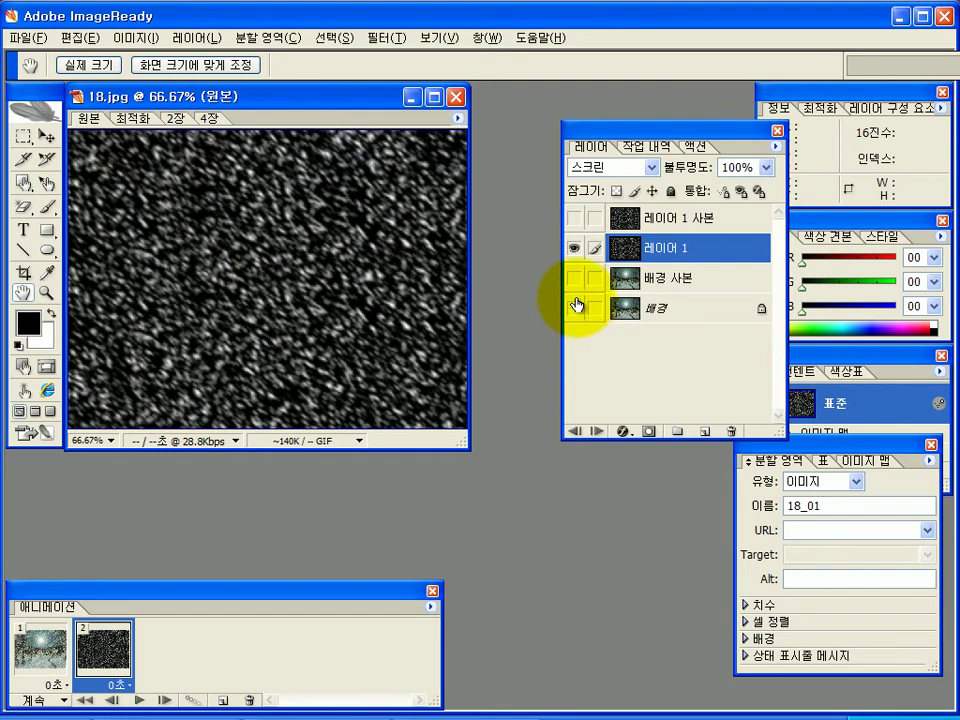
click(575, 278)
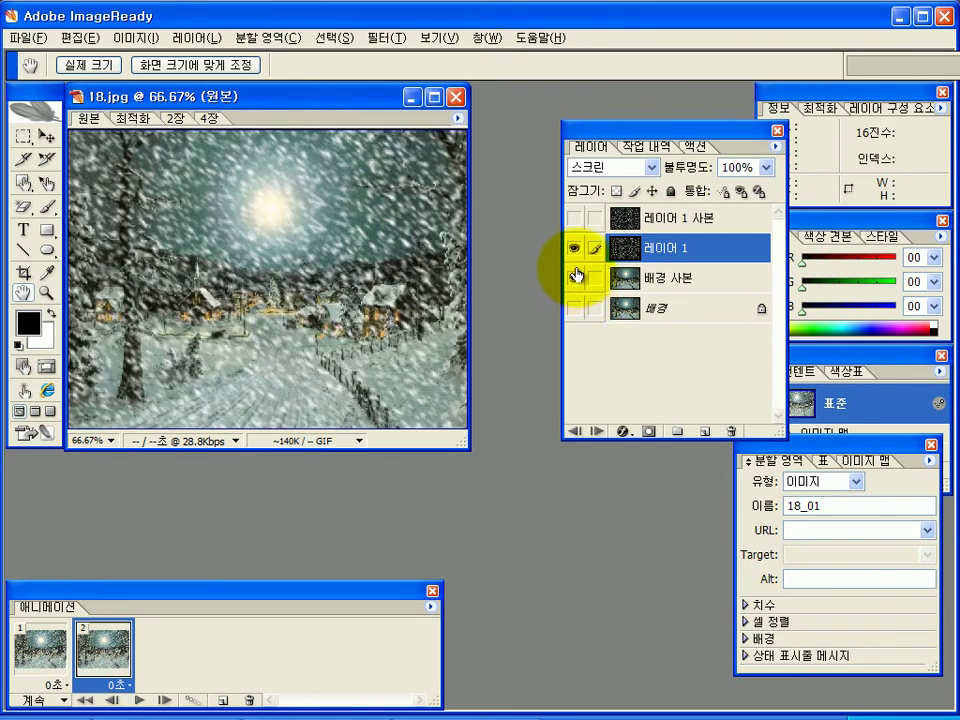
click(576, 249)
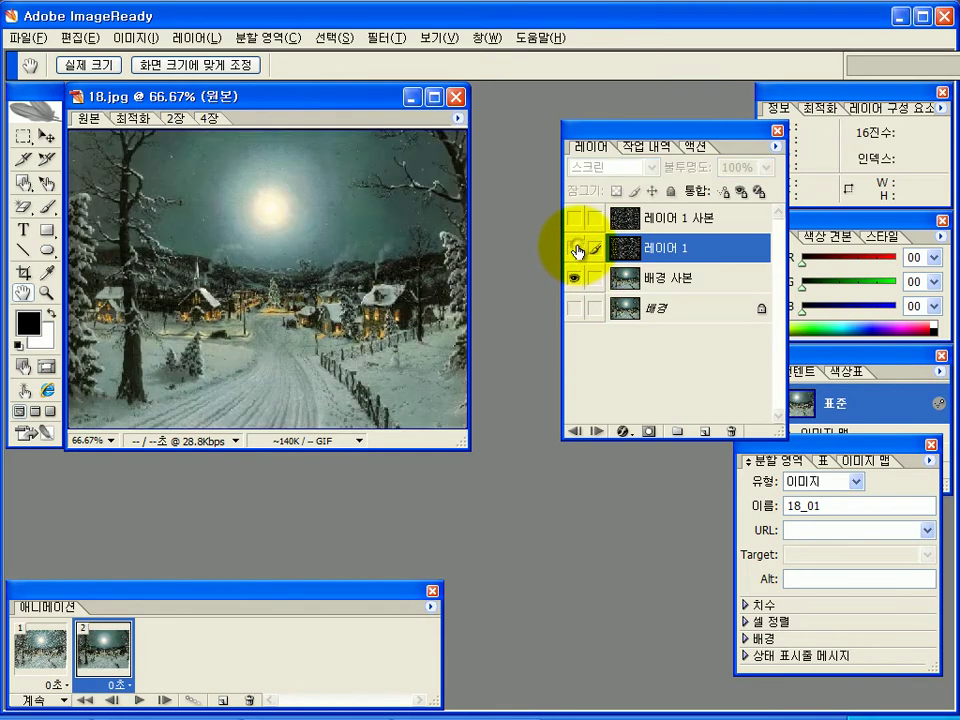
click(576, 249)
click(577, 222)
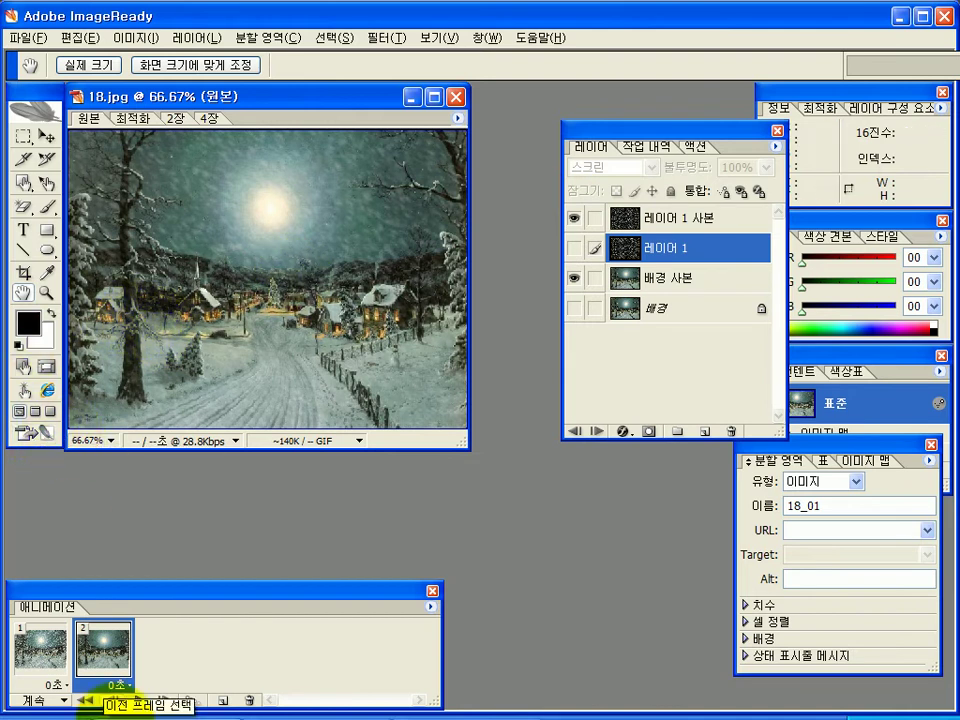
Step: Set the delay of both animation frames to 0.1 seconds
click(55, 662)
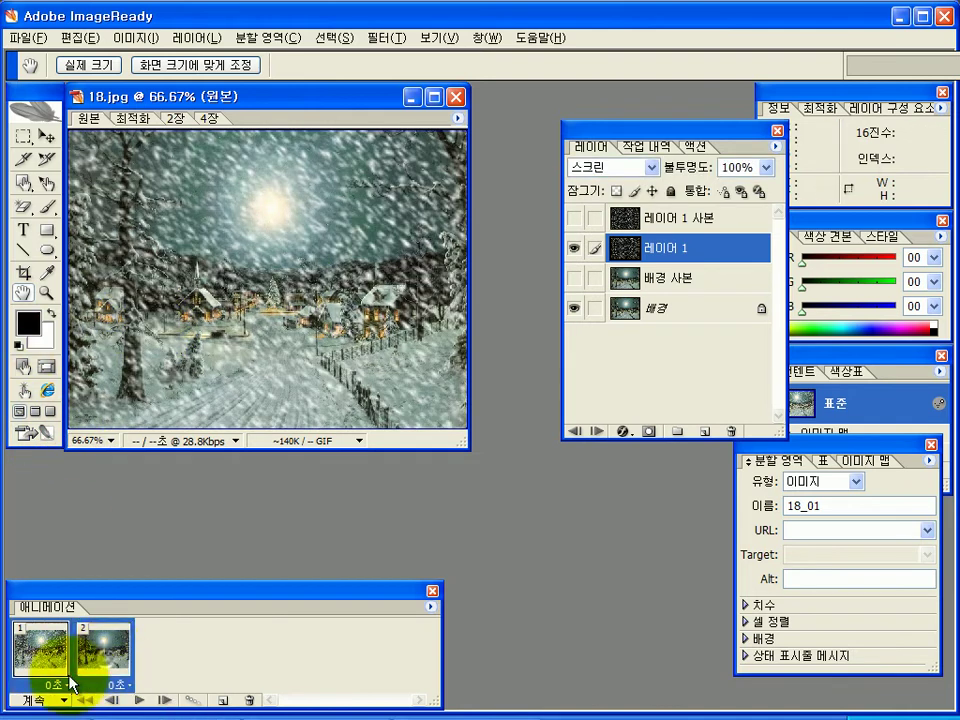
shift+click(110, 648)
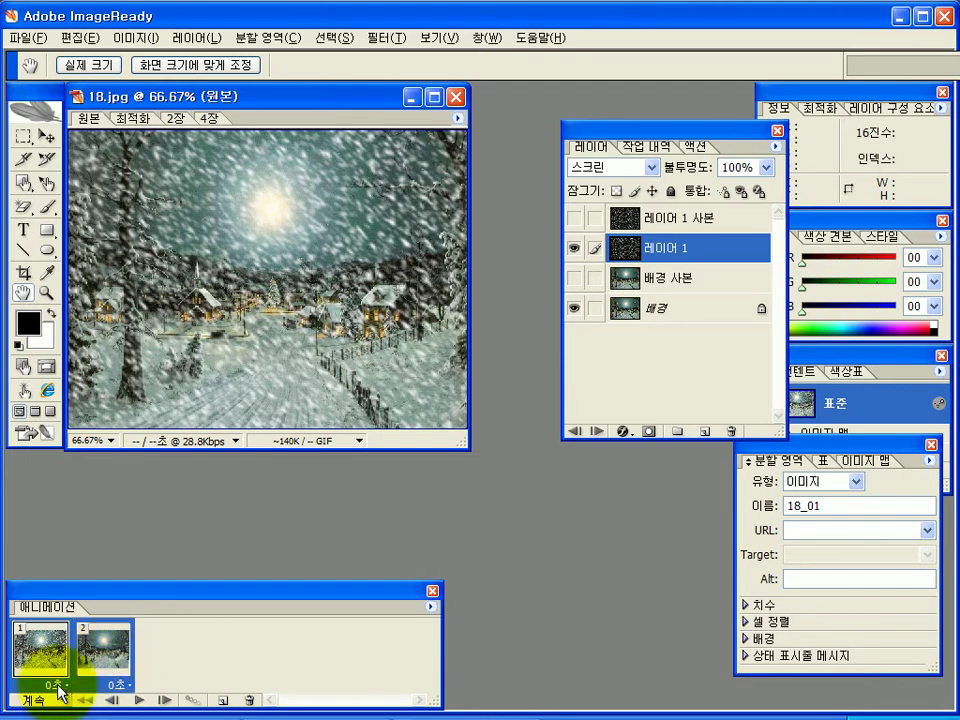
click(55, 686)
click(45, 515)
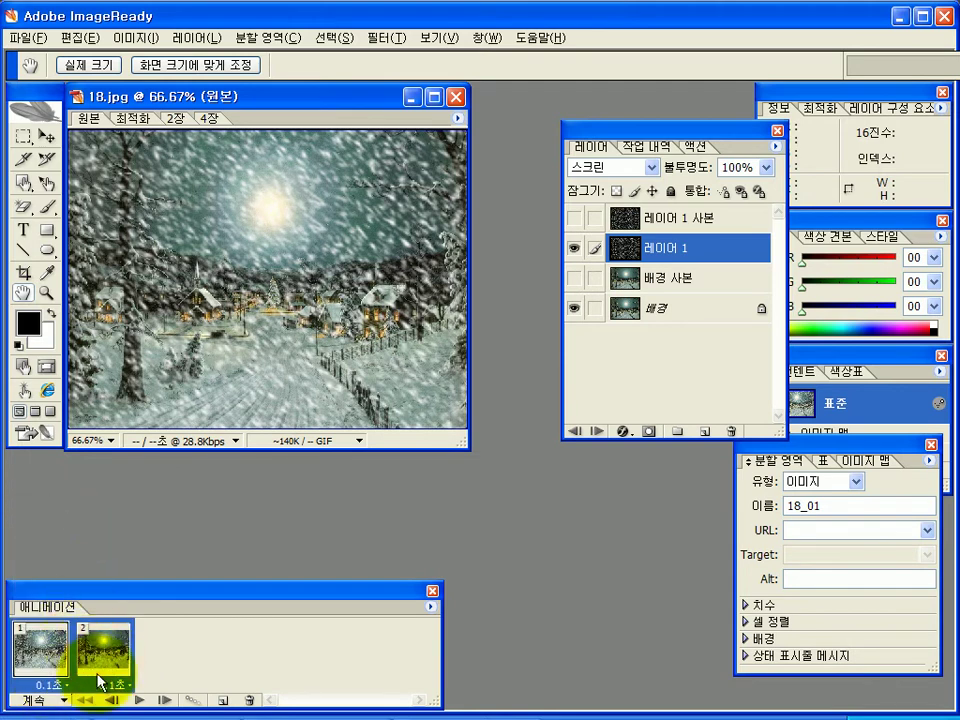
Step: Preview the animation, and set the opacity of 레이어 1 in frame 1 to 50%
click(140, 704)
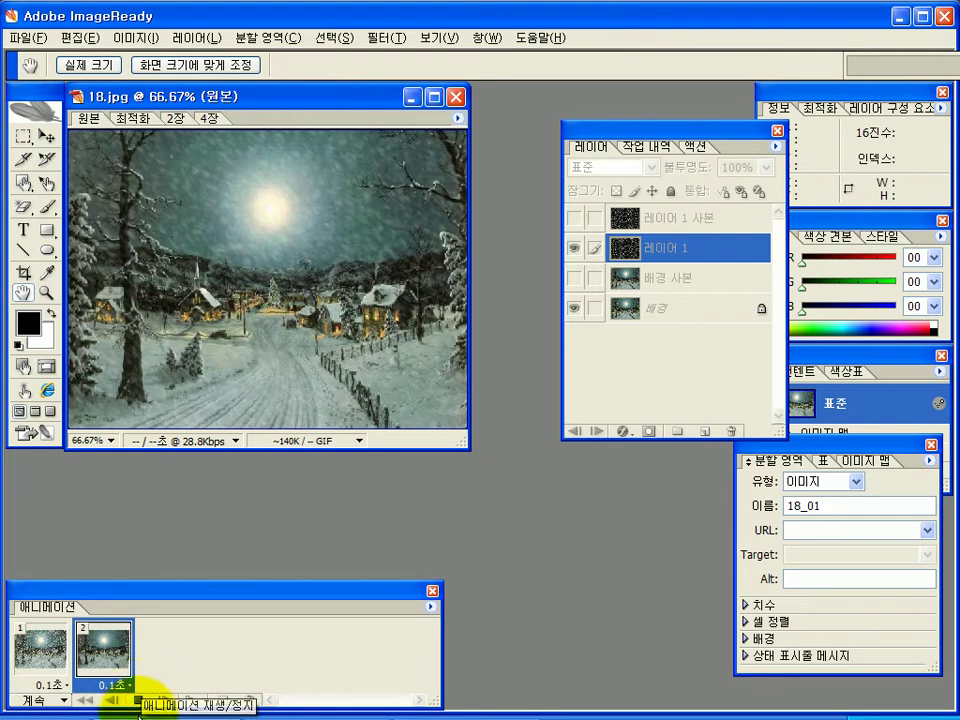
click(140, 704)
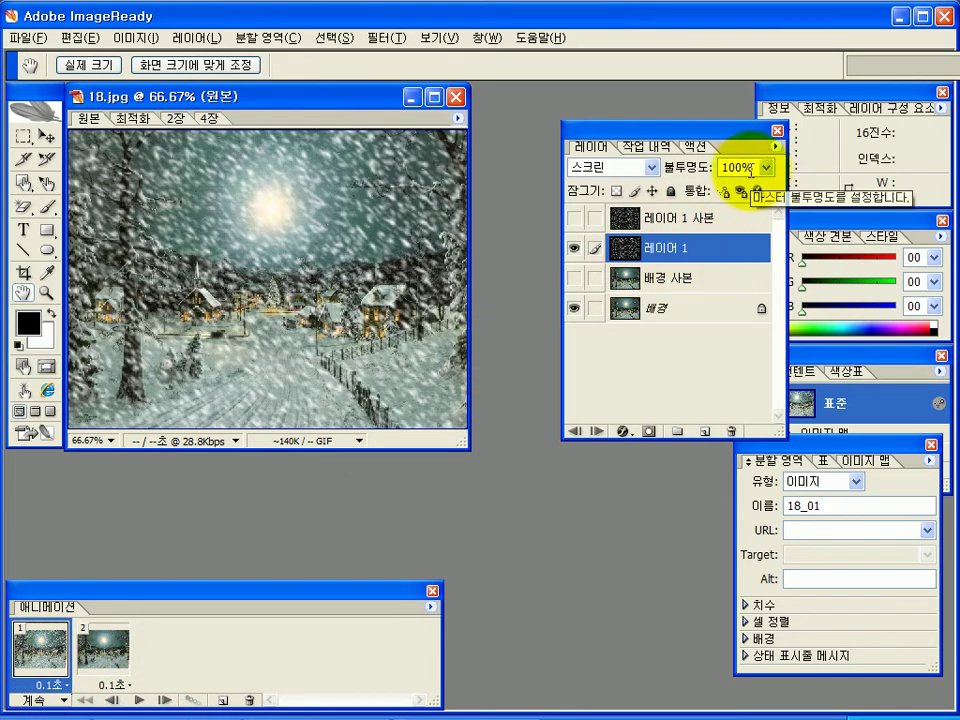
click(740, 167)
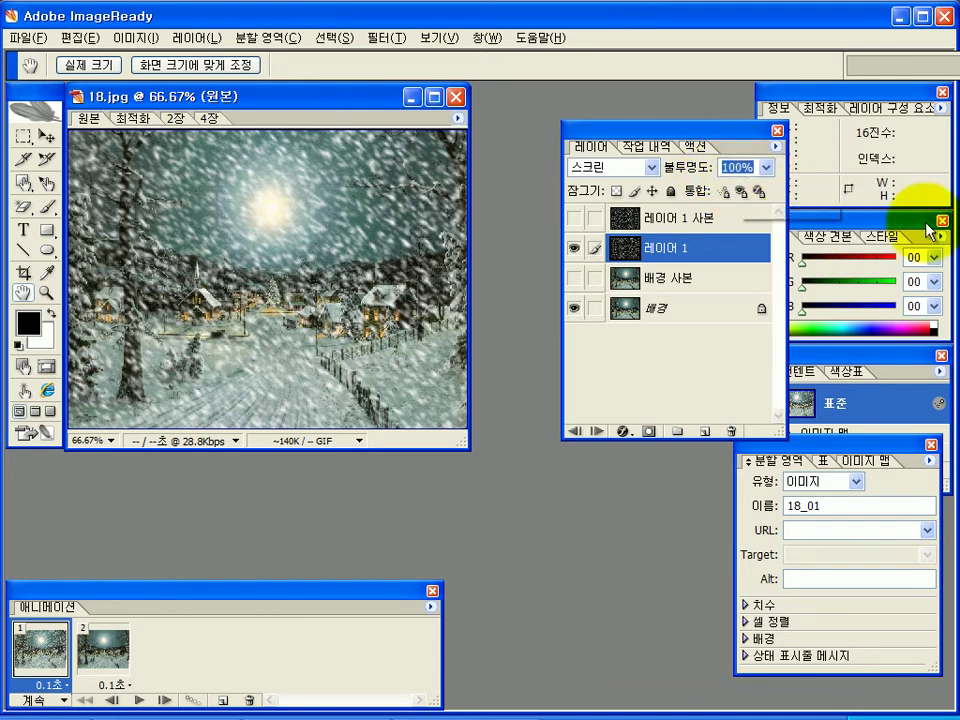
key(Return)
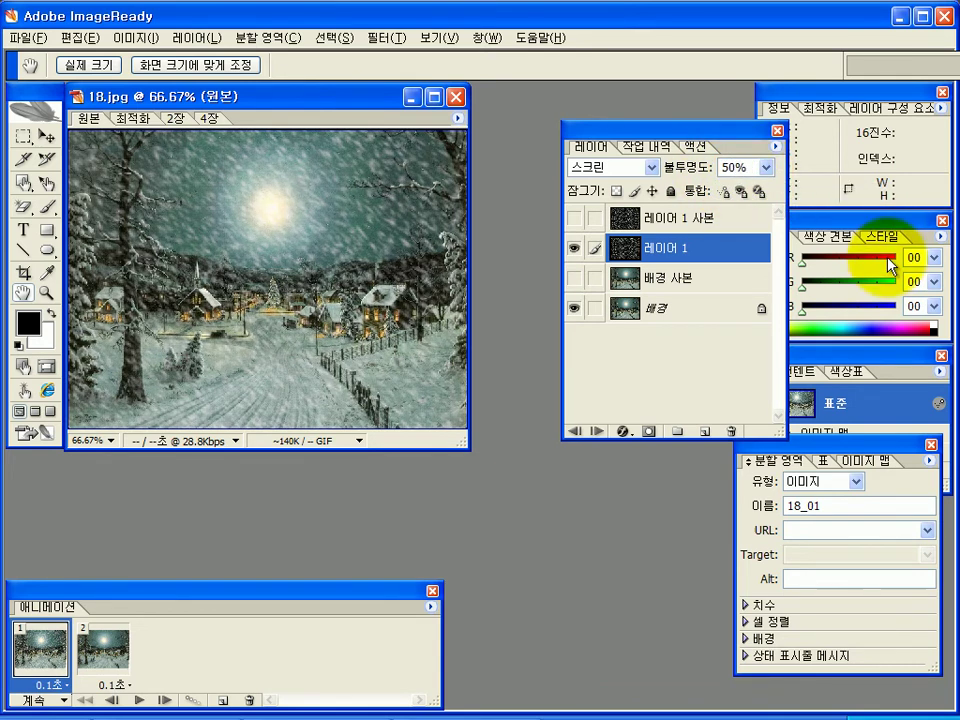
Step: Examine each layer's settings in frame 2, and play the animation from frame 1 to judge the snow's intensity
click(120, 657)
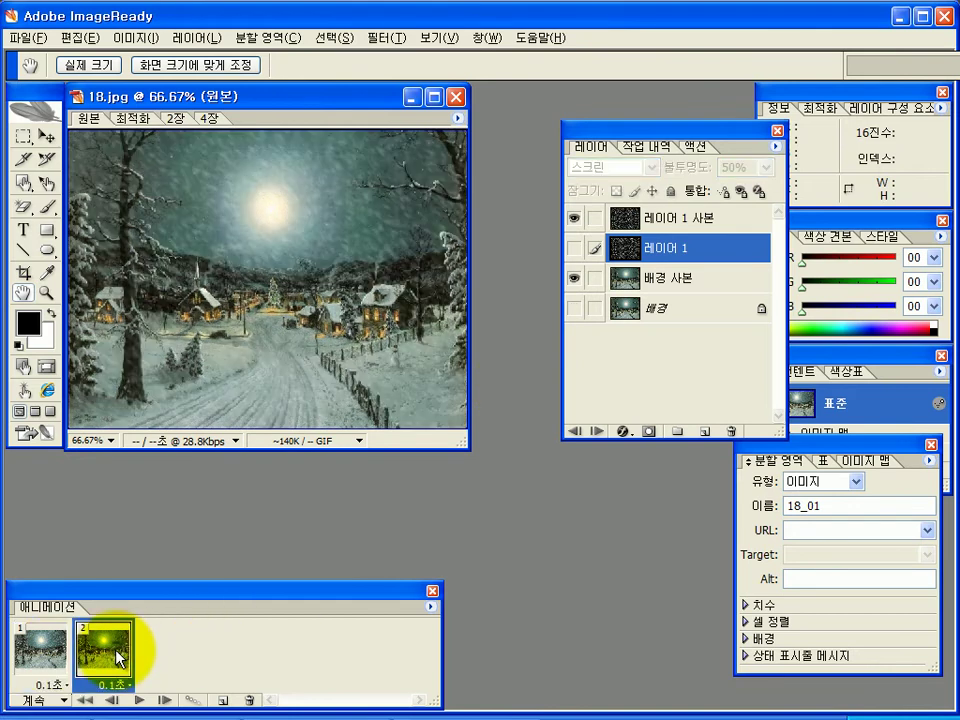
click(684, 220)
click(690, 257)
click(677, 281)
click(676, 311)
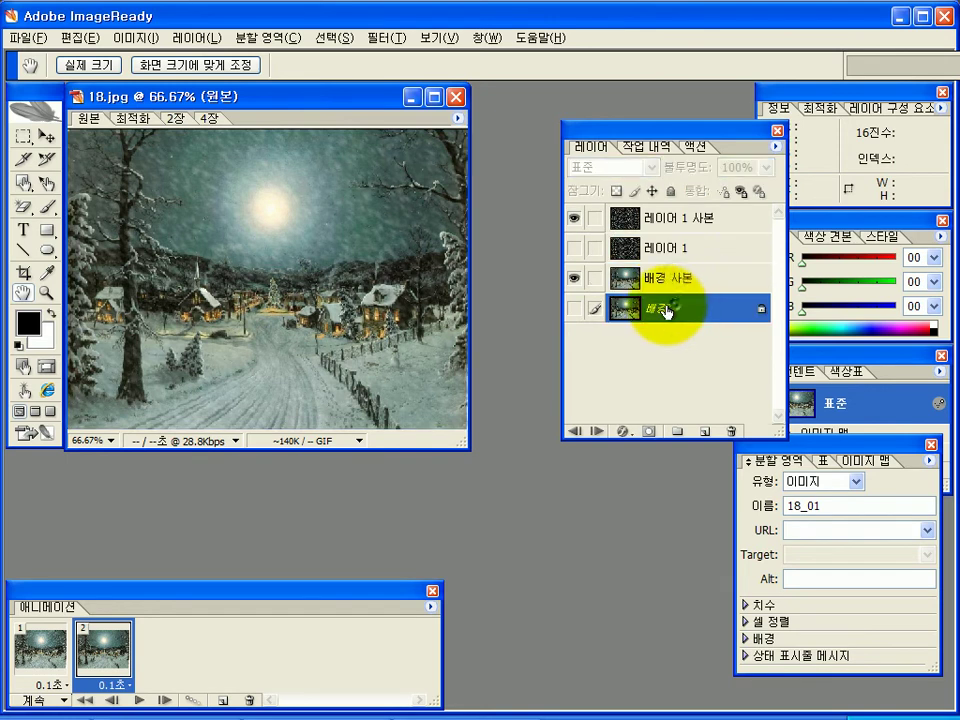
click(40, 672)
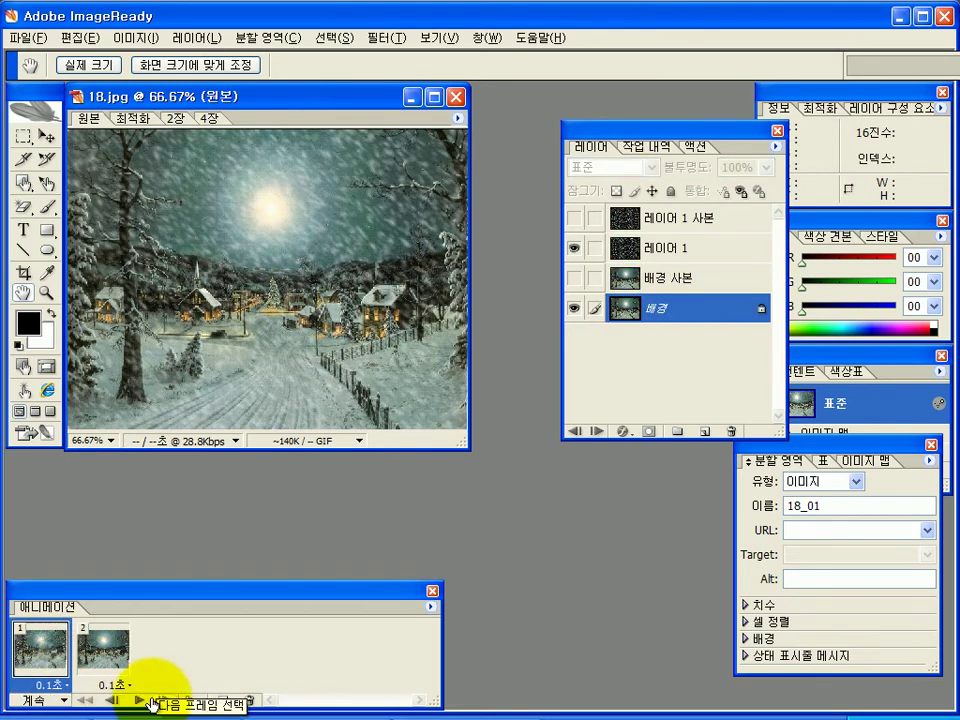
click(140, 702)
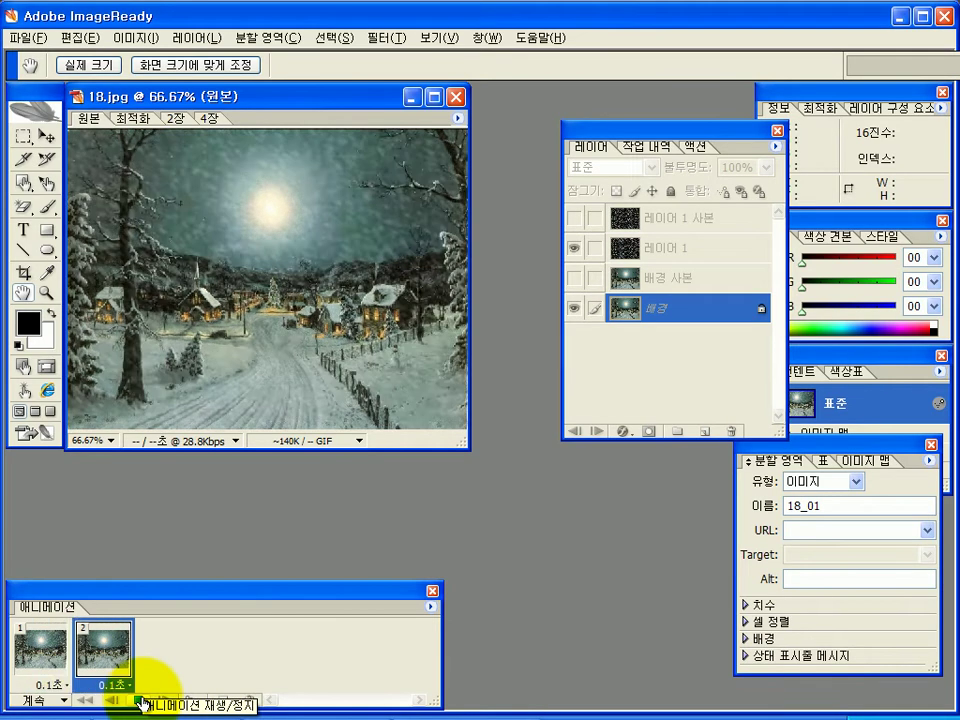
click(137, 702)
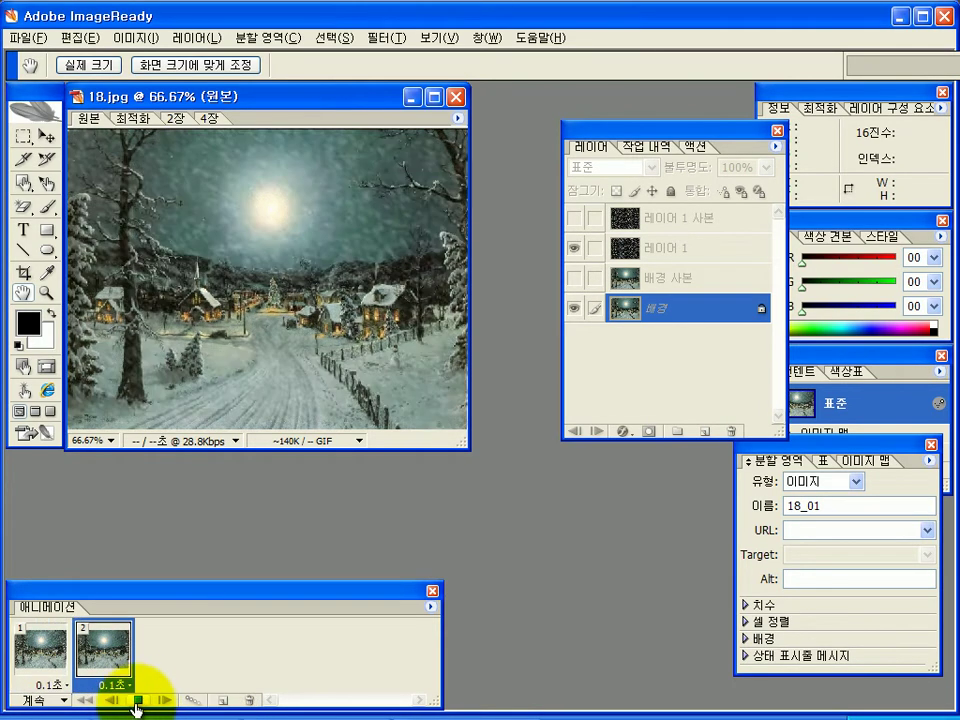
Step: Set the opacity of 레이어 1 in frame 1 to 80%
click(50, 655)
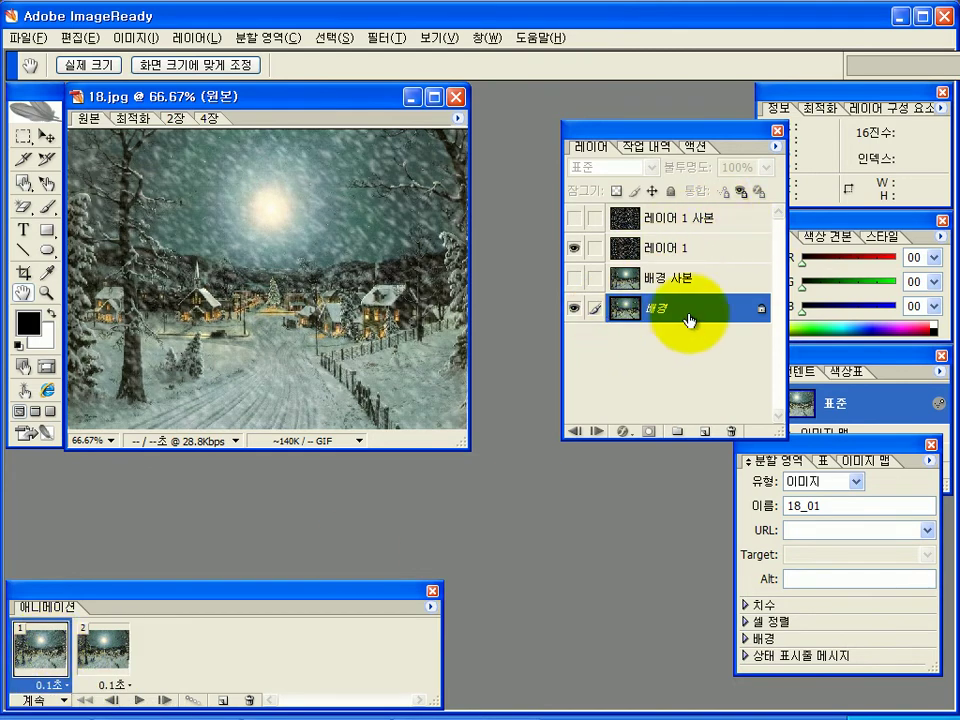
click(662, 278)
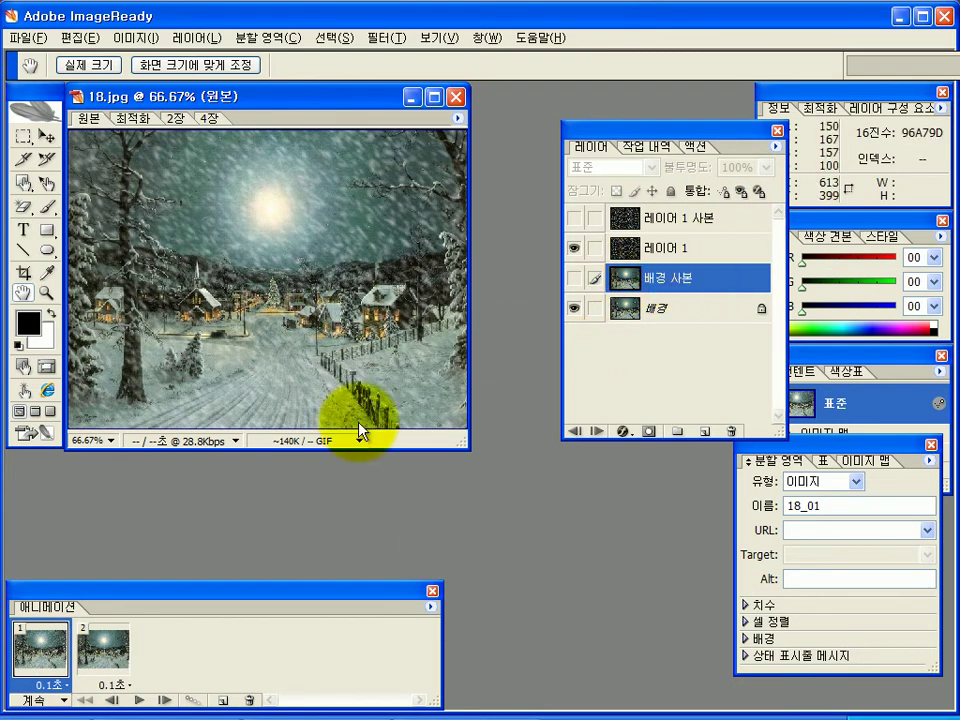
click(672, 312)
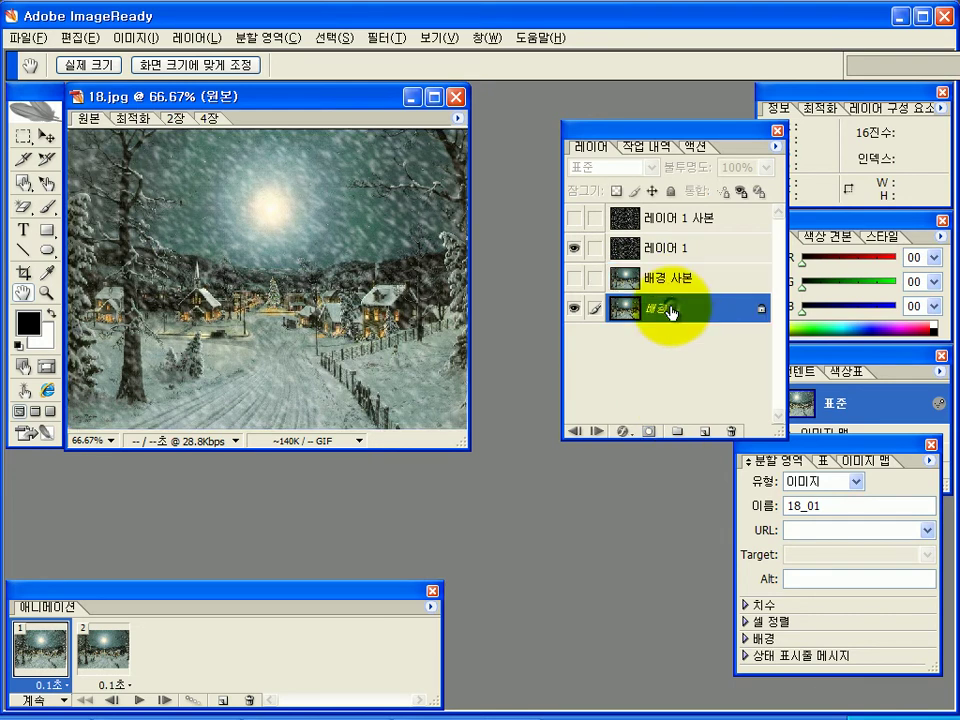
click(680, 248)
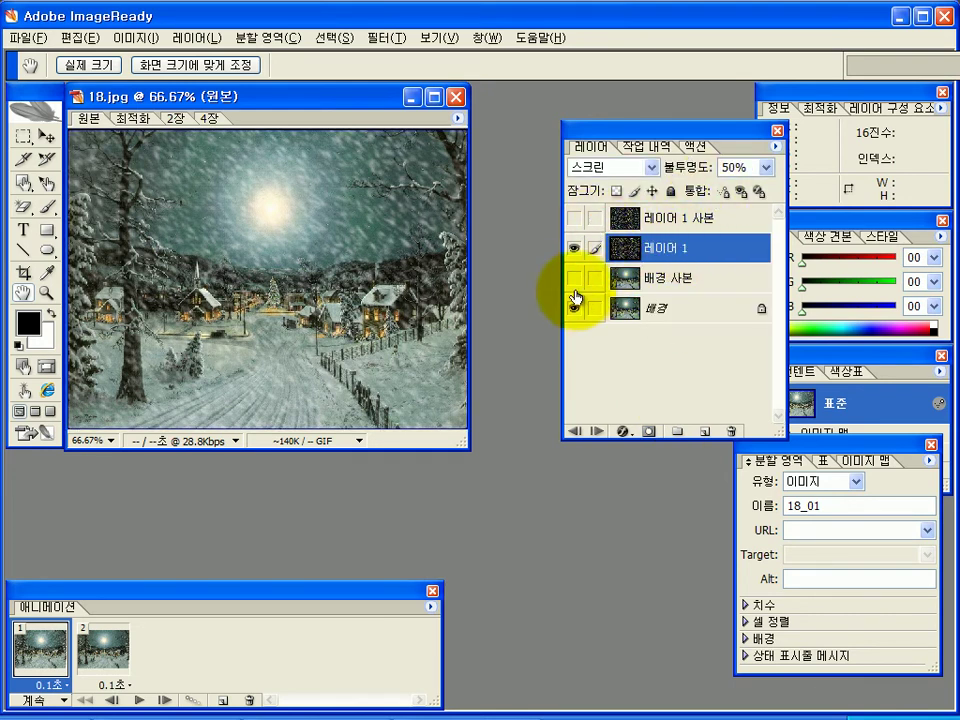
click(738, 167)
double_click(738, 167)
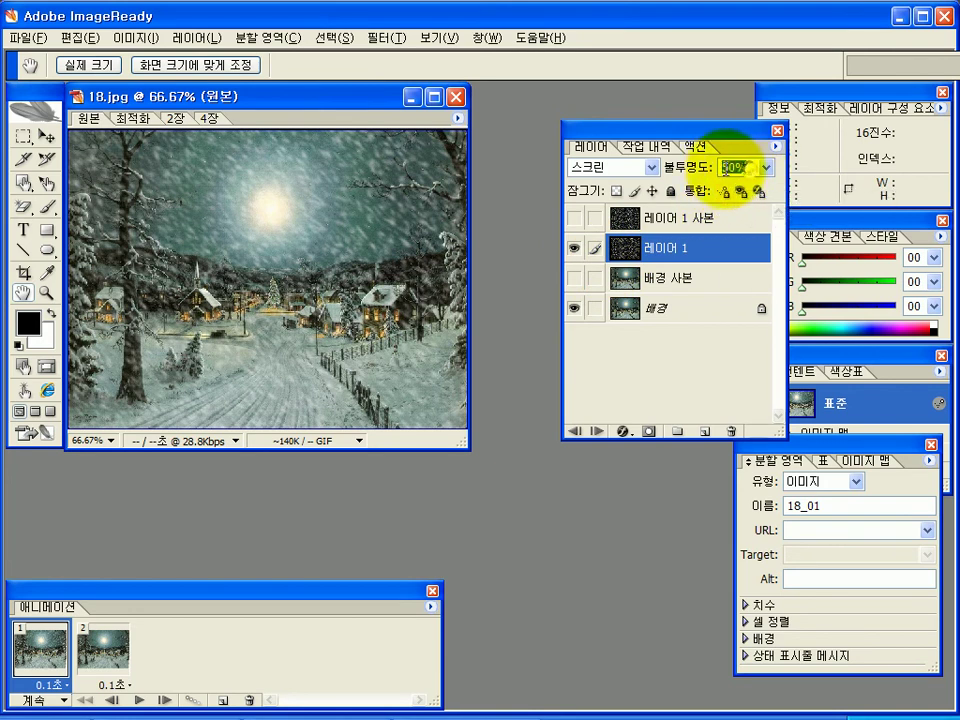
key(Return)
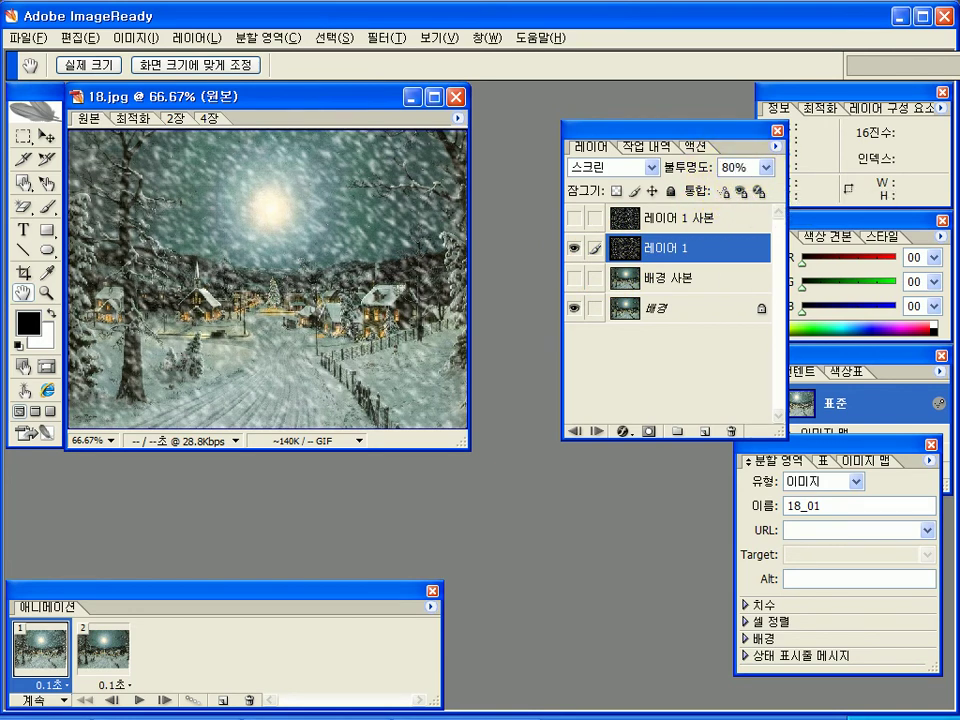
Step: Set the opacity of 레이어 1 사본 in frame 2 to 80% and preview the animation
click(104, 640)
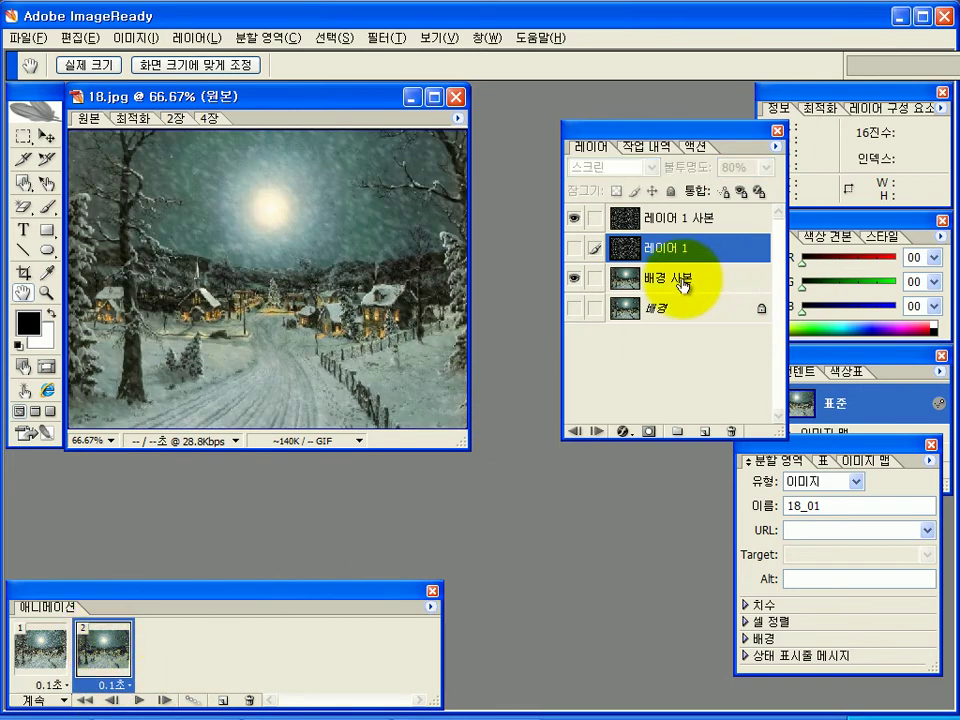
click(680, 220)
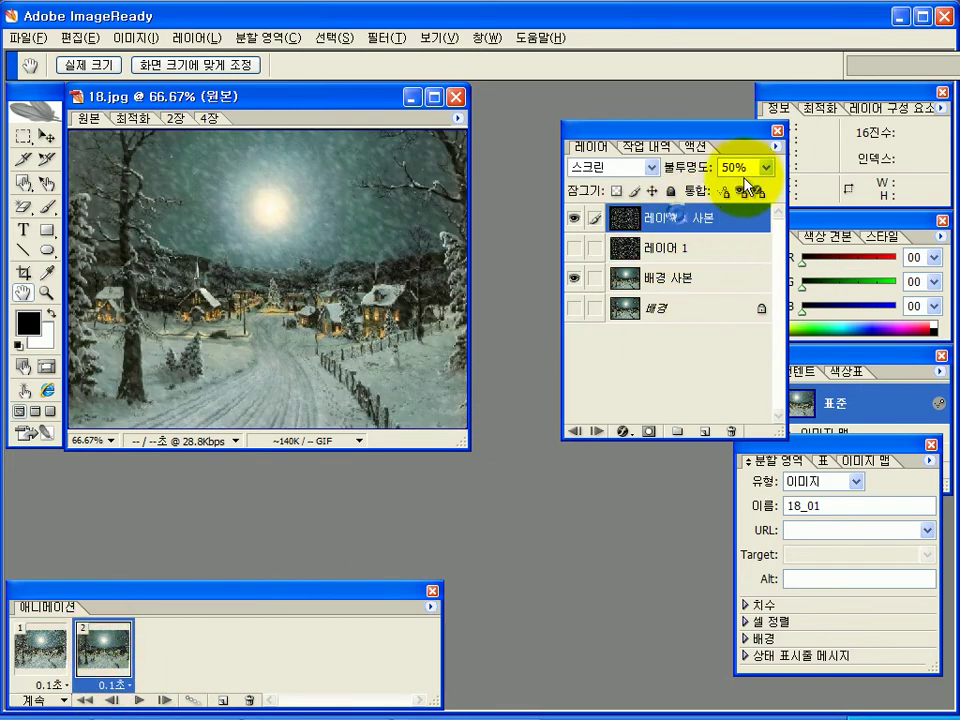
text(80)
key(Return)
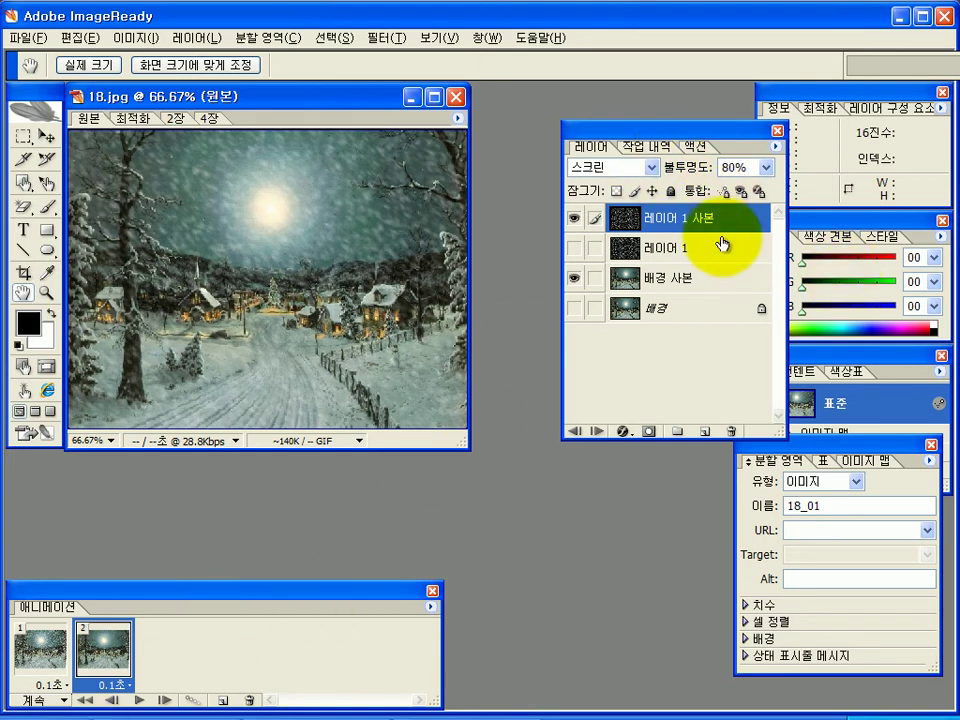
click(139, 700)
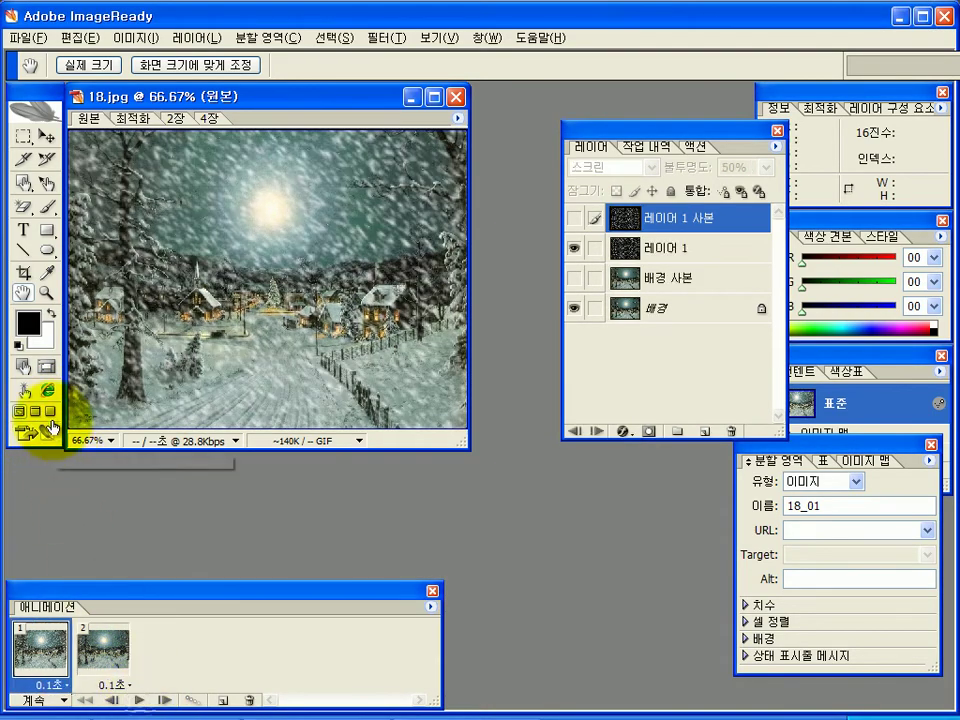
Step: Switch to Photoshop, show 레이어 1 사본 and set its fill to 100%
click(50, 435)
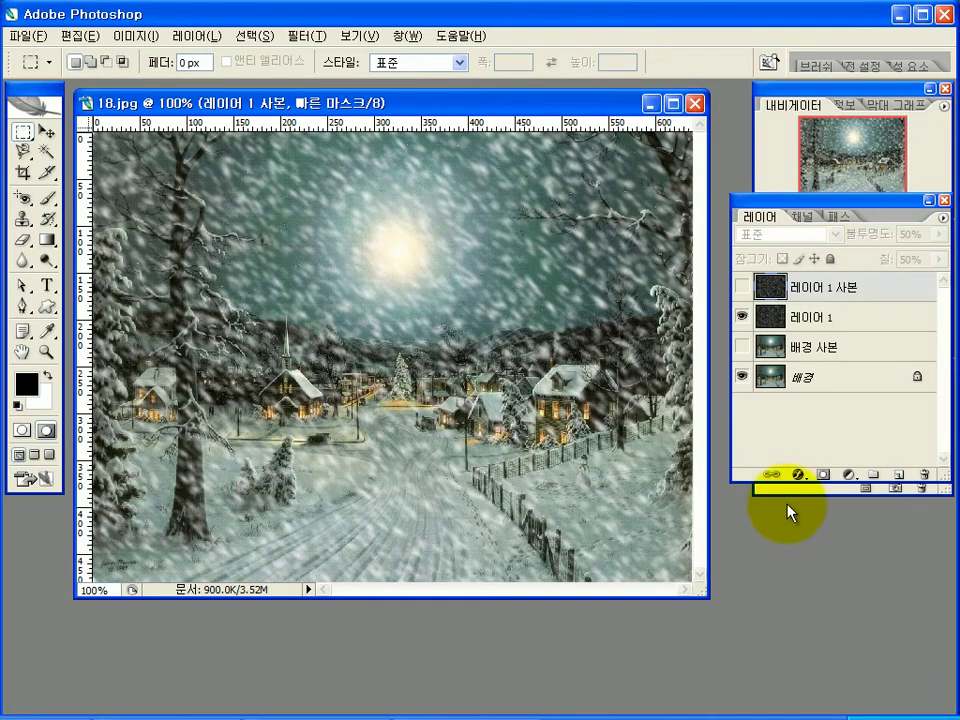
click(826, 318)
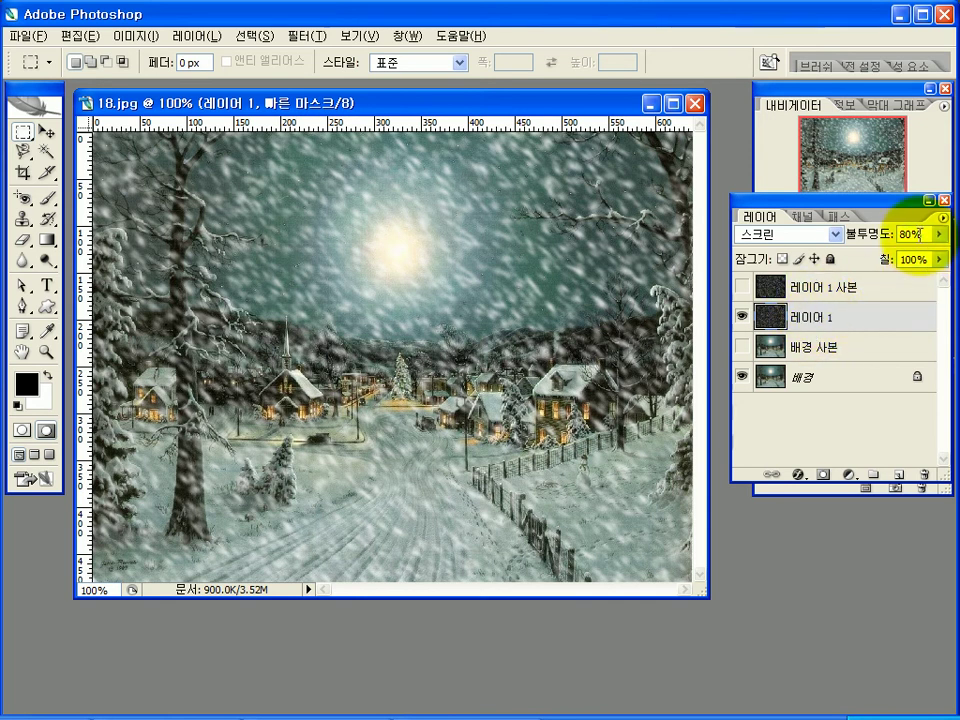
click(808, 288)
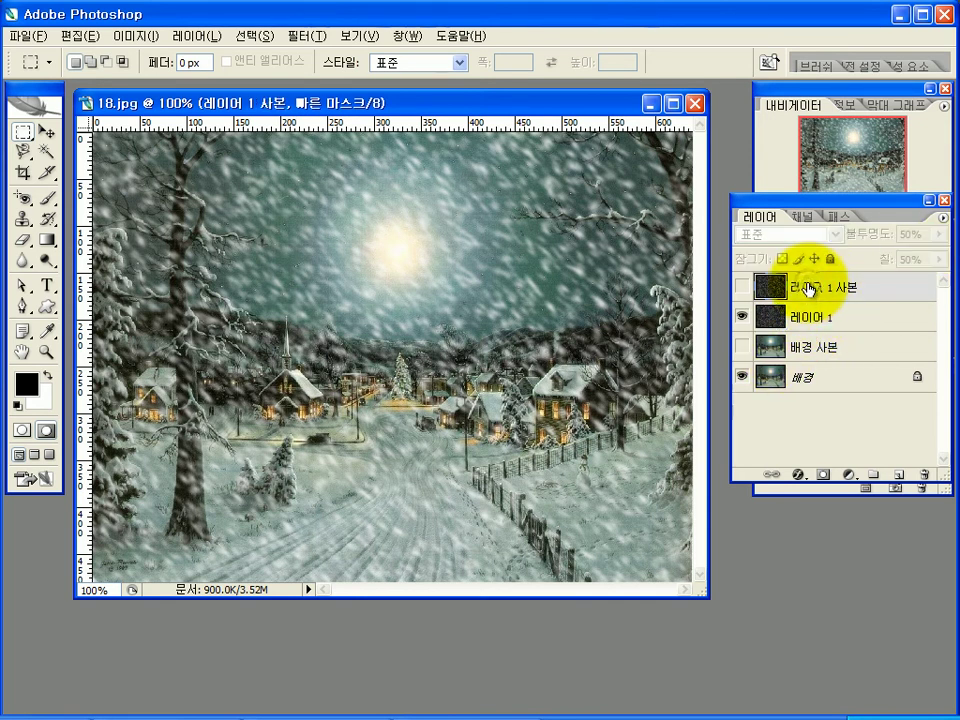
click(741, 288)
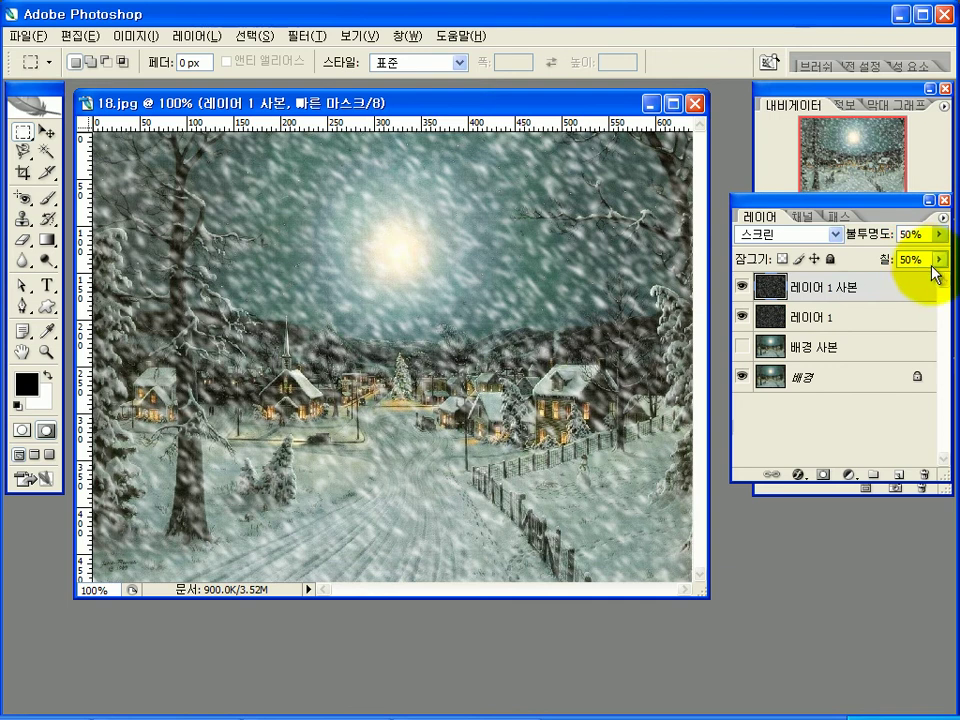
text(100)
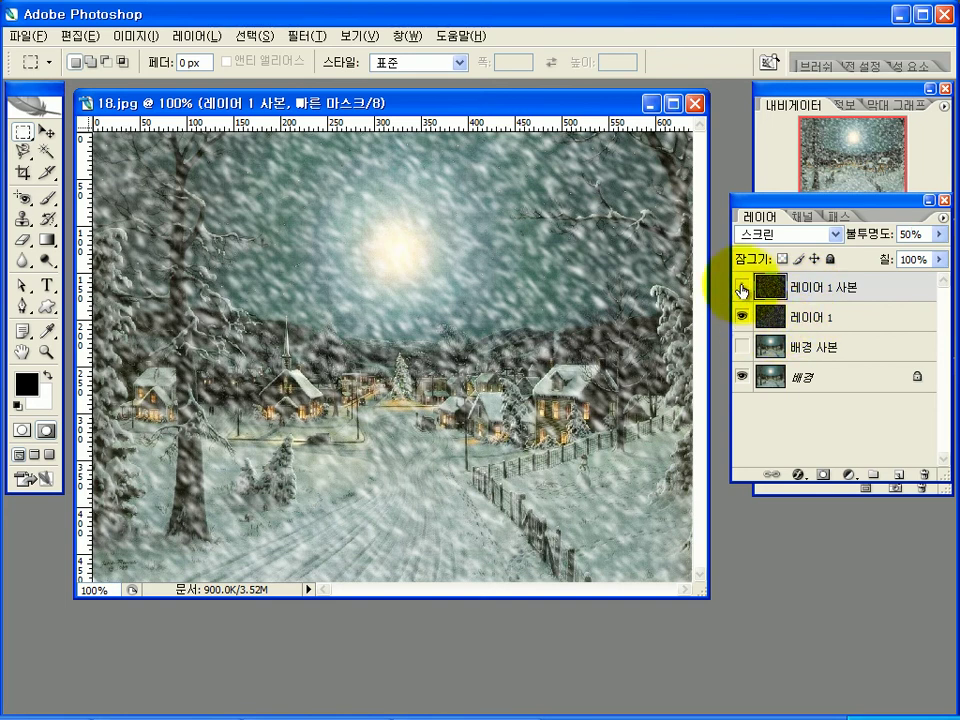
Step: Hide 레이어 1 사본, make 레이어 1 the active layer and switch back to ImageReady
click(741, 290)
click(843, 320)
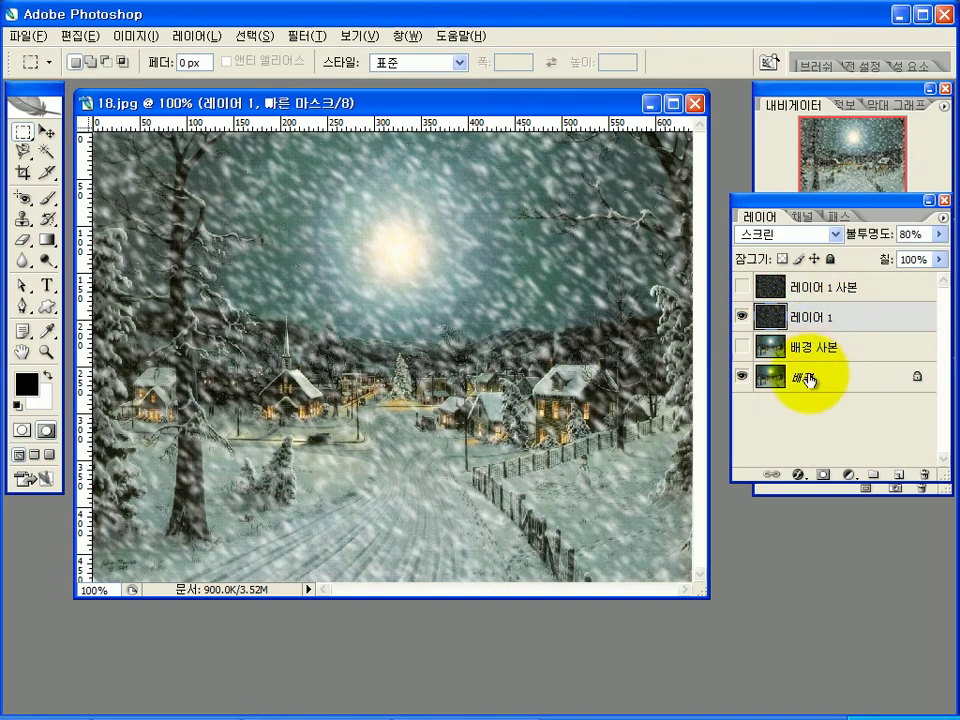
click(48, 482)
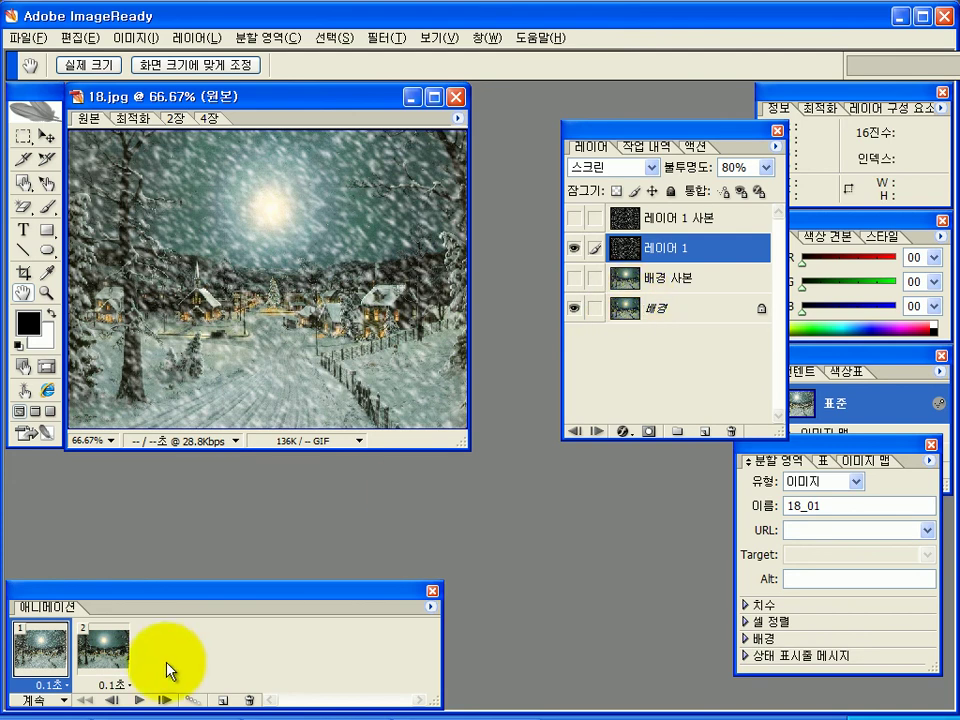
Step: Show 레이어 1 사본 again in frame 2 and preview the animation from frame 1
click(107, 645)
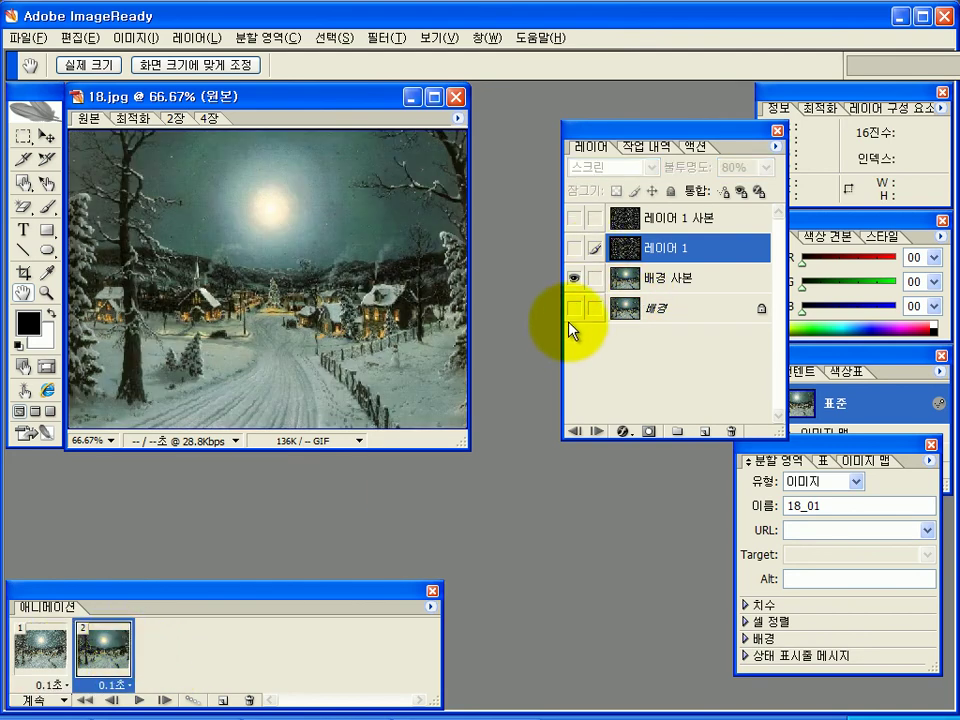
click(576, 219)
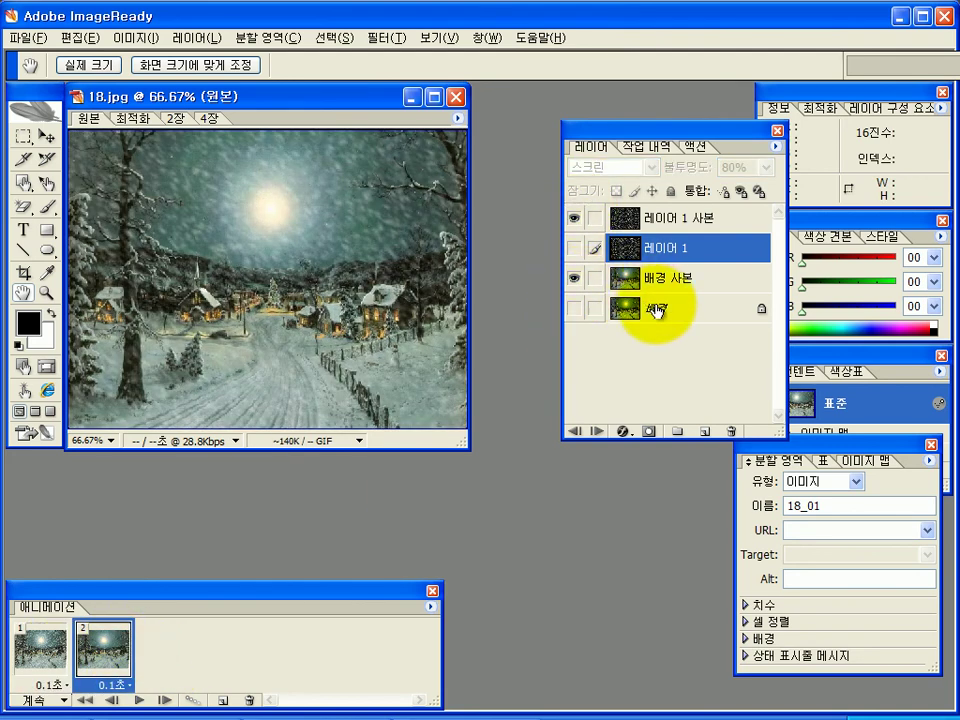
click(706, 220)
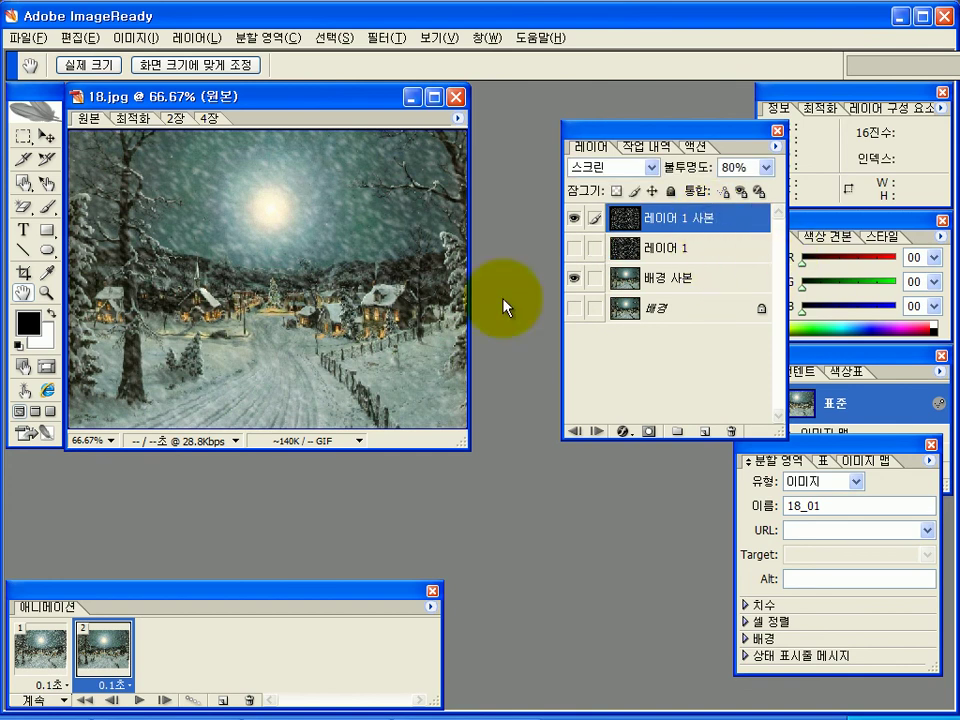
click(35, 650)
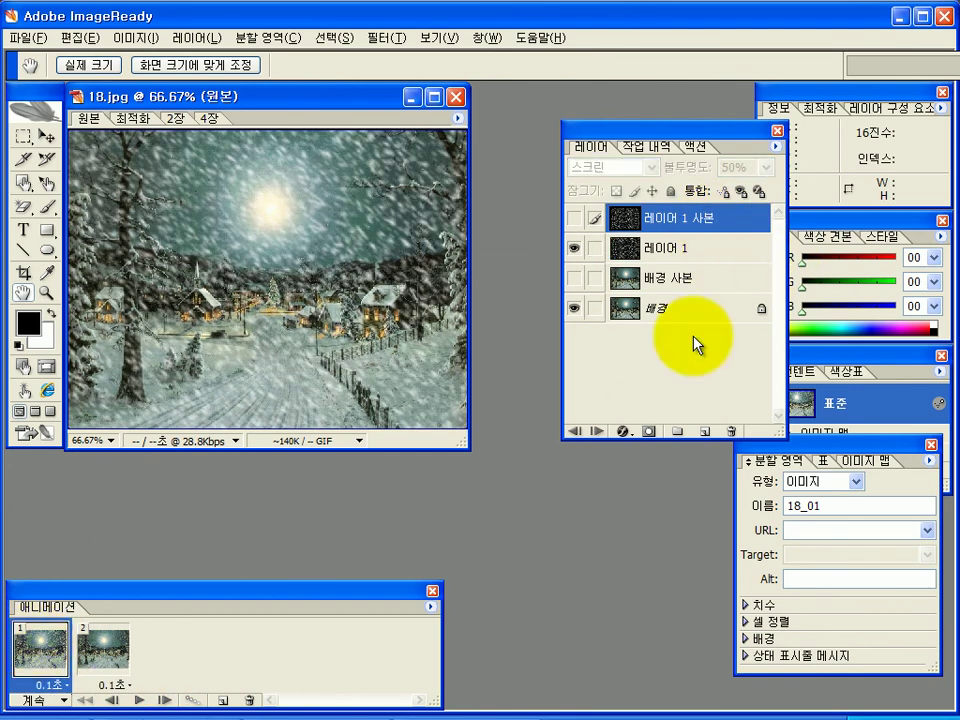
click(140, 700)
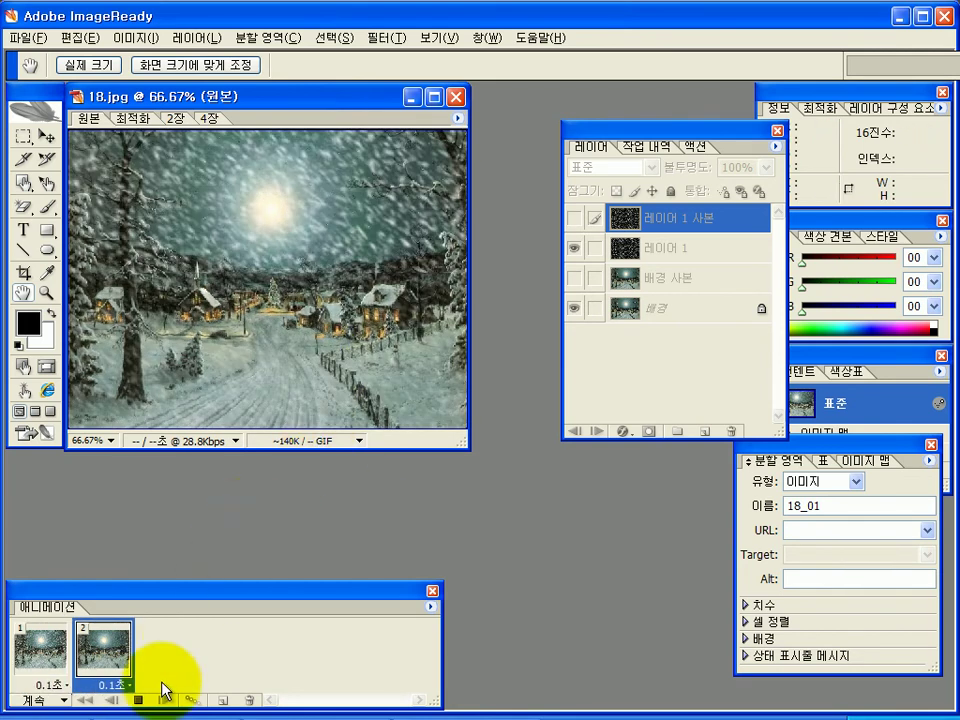
click(138, 700)
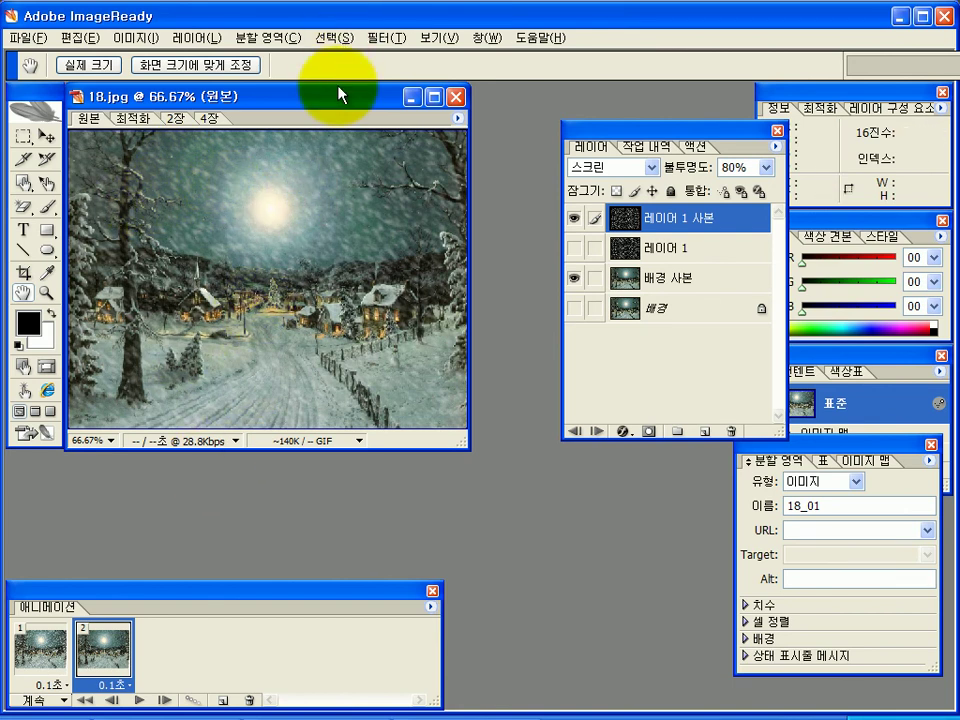
Step: Activate the Type tool and select frame 1 for adding text to the picture
click(22, 229)
click(29, 665)
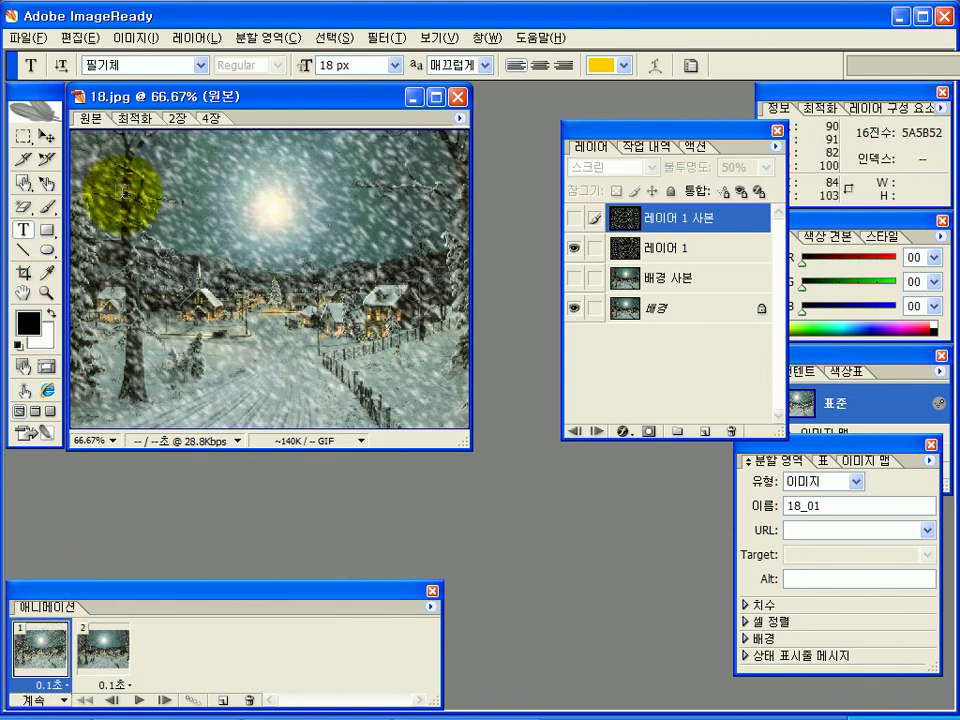